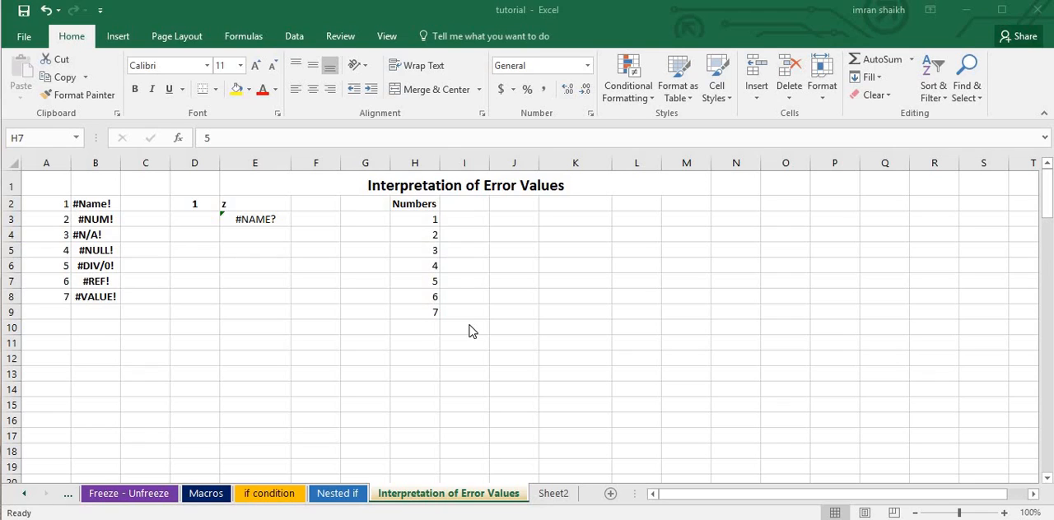
Correct the formula in E3 to =SUM(H3:H9) so it adds the numbers in column H.
click(477, 317)
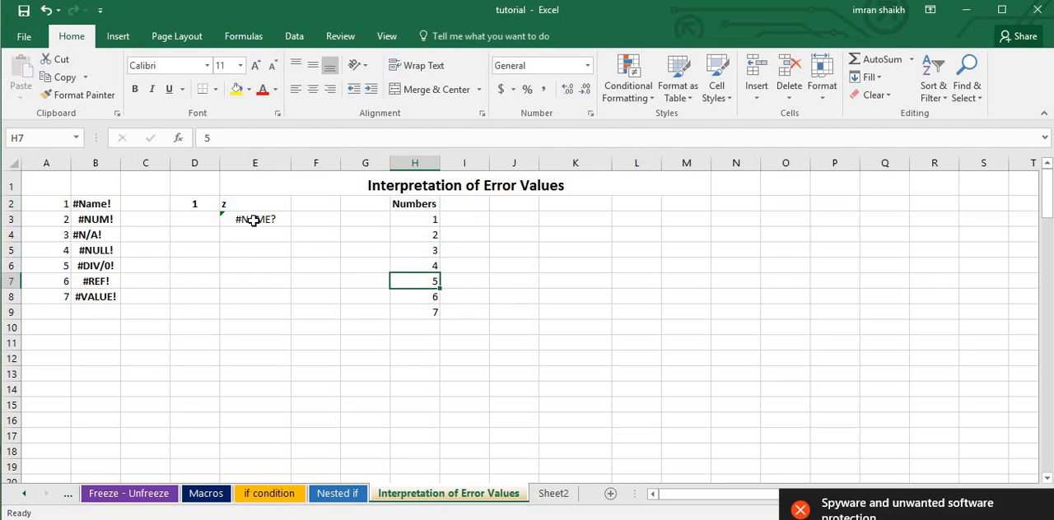
click(427, 222)
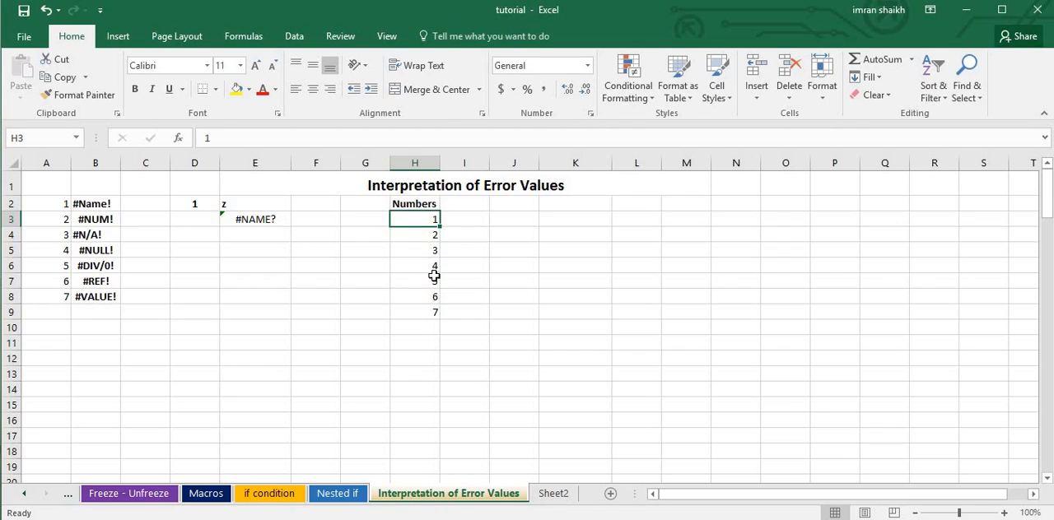
click(256, 219)
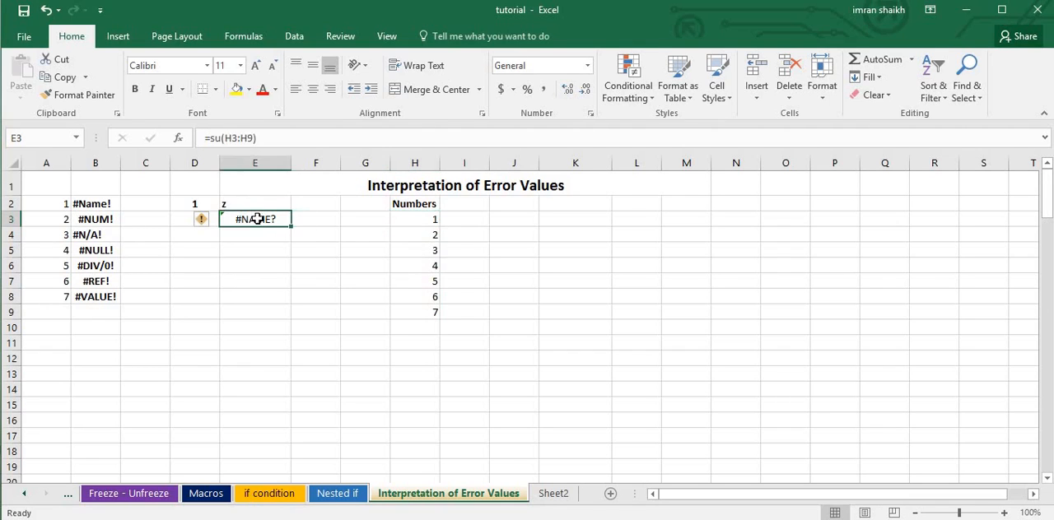
click(221, 138)
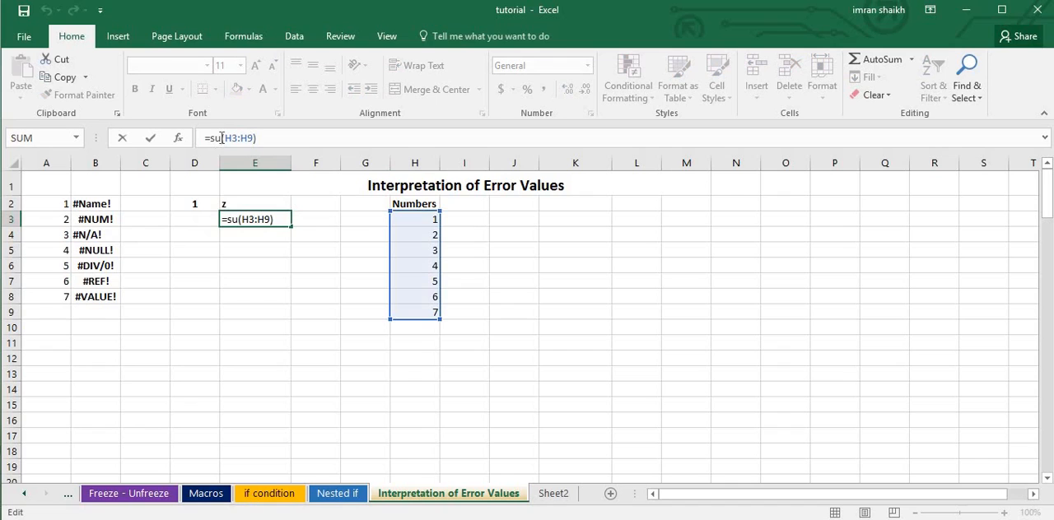
drag(221, 138, 296, 147)
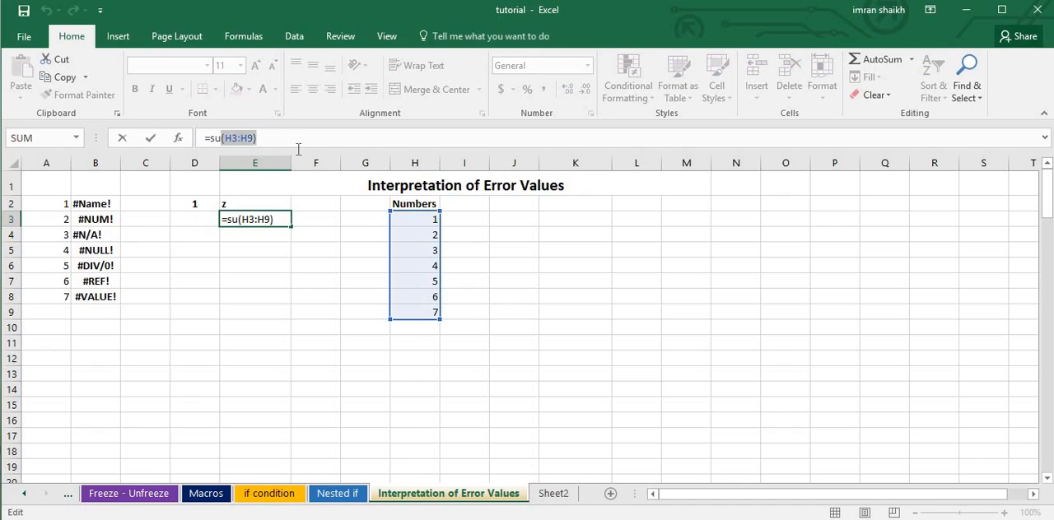
key(BackSpace)
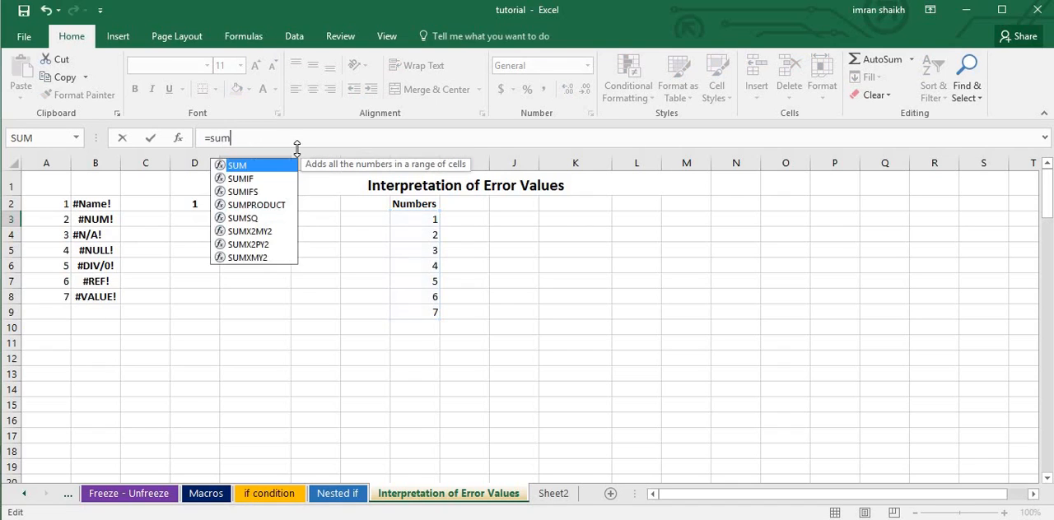
text(m()
drag(431, 221, 429, 321)
text())
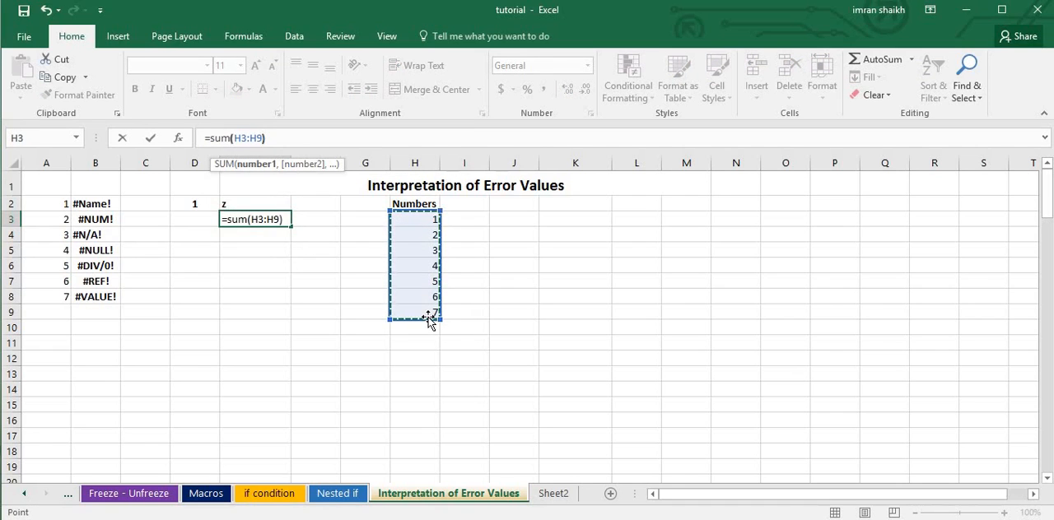
key(Return)
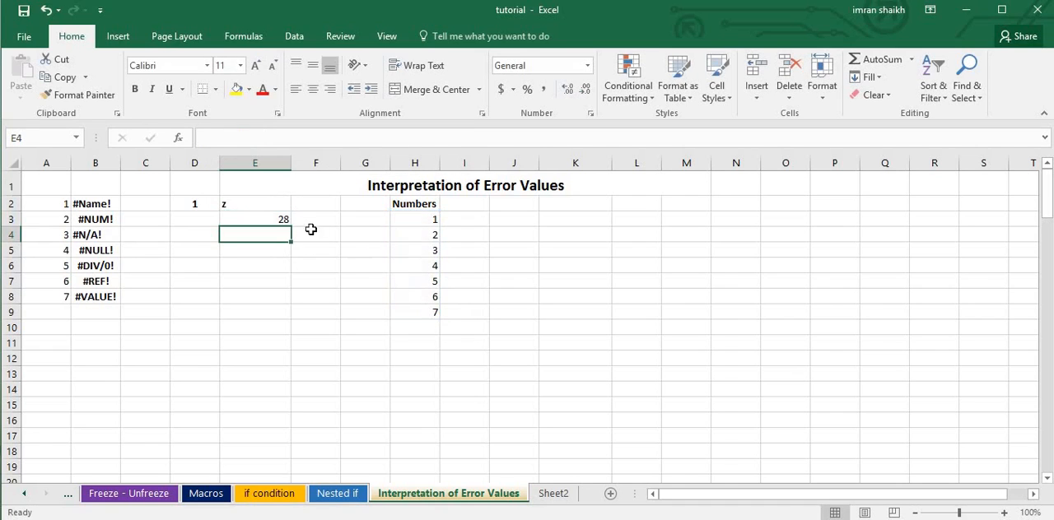
Misspell the function name in E3 so the formula reads =SU(H3:H9).
click(265, 220)
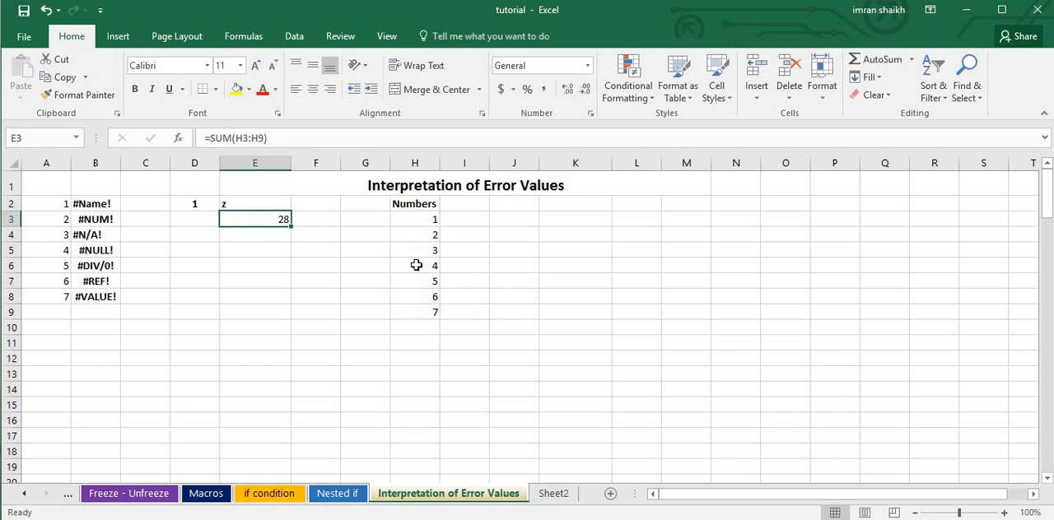
click(231, 139)
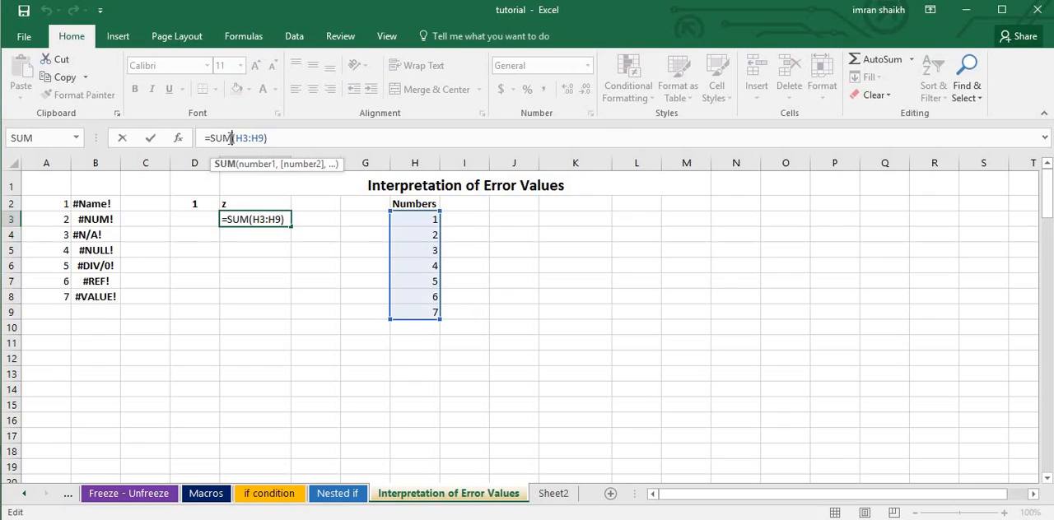
key(BackSpace)
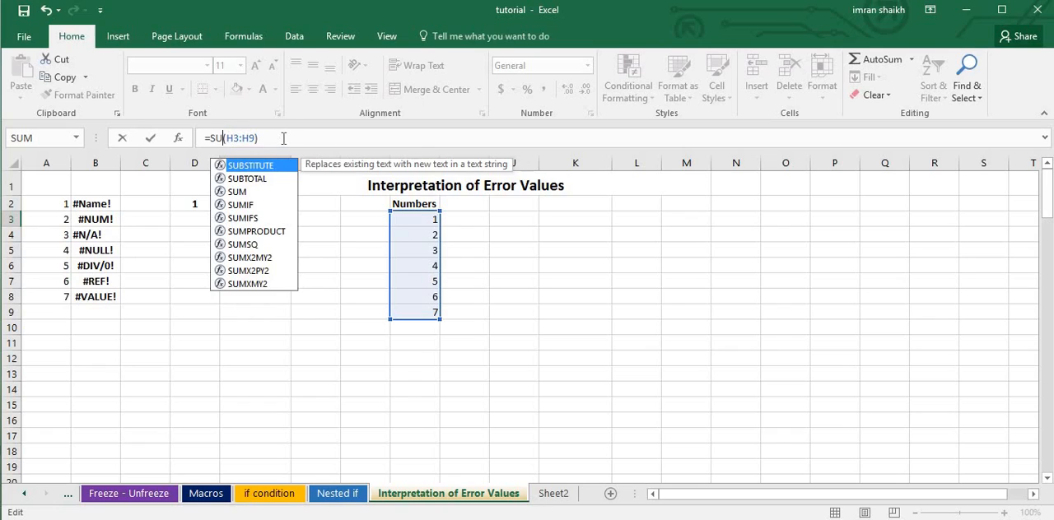
key(Escape)
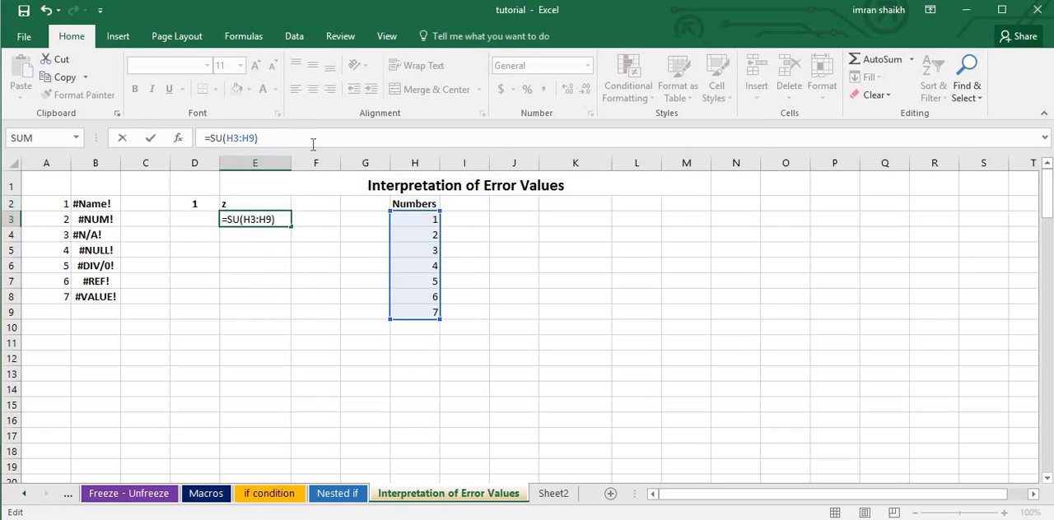
key(Return)
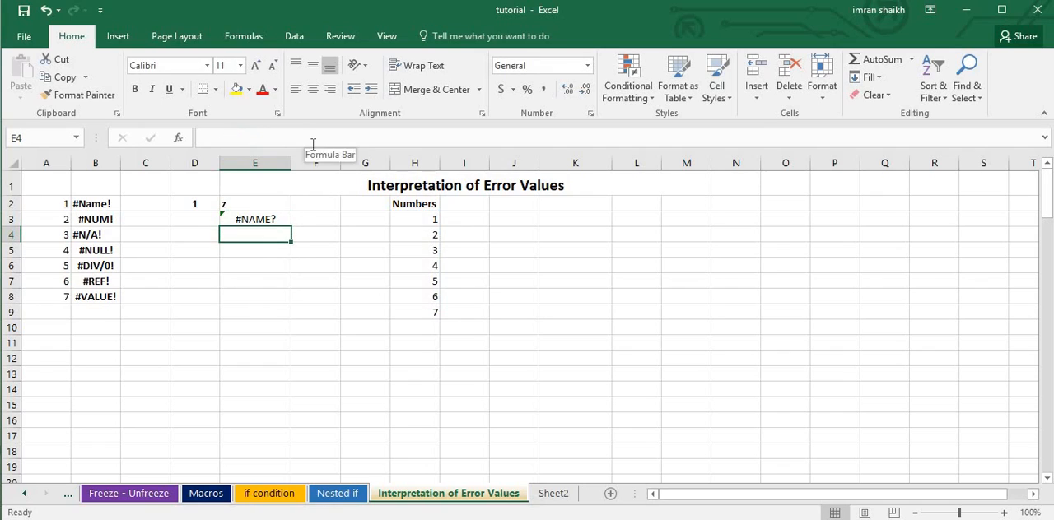
Replace the misspelled function in E3 with average, giving =AVERAGE(H3:H9).
click(260, 220)
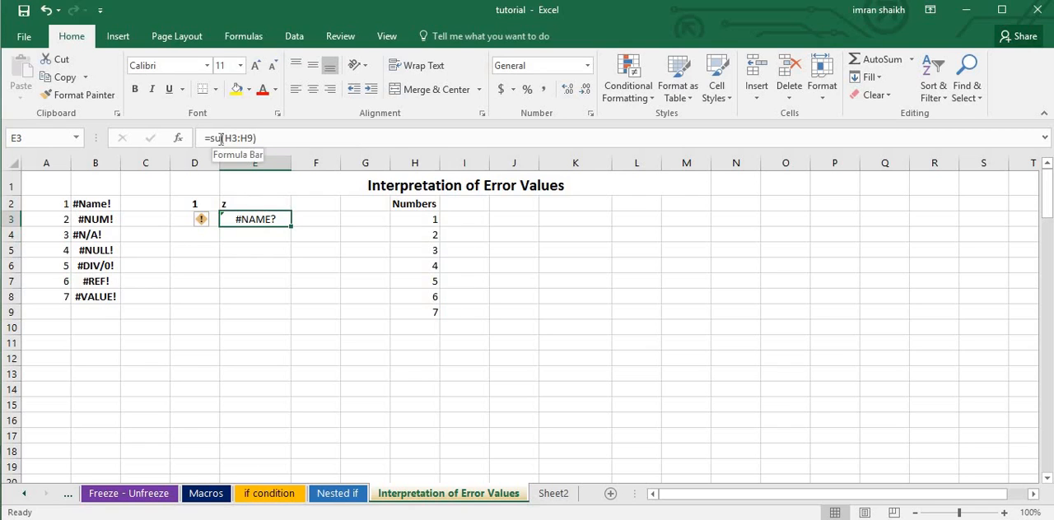
click(213, 139)
text(average)
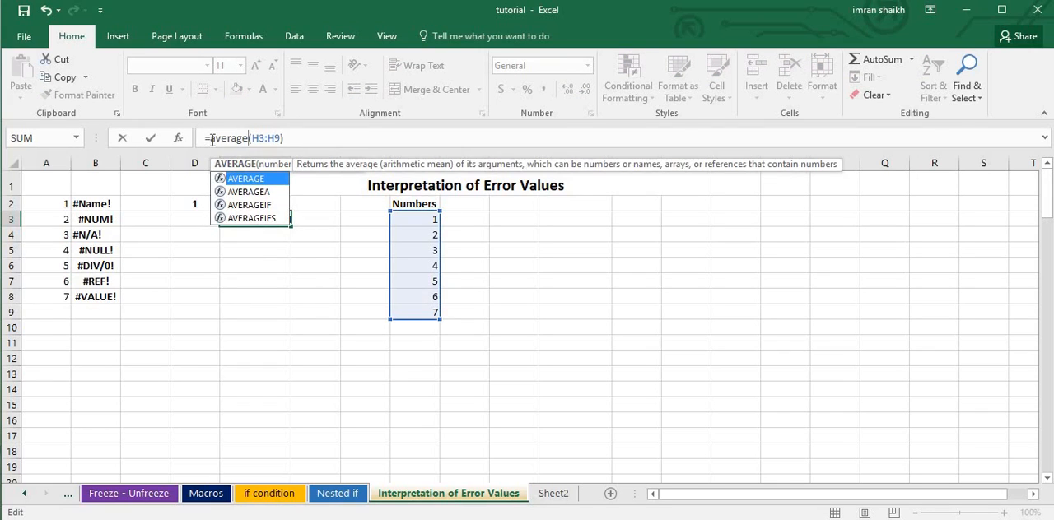
key(Return)
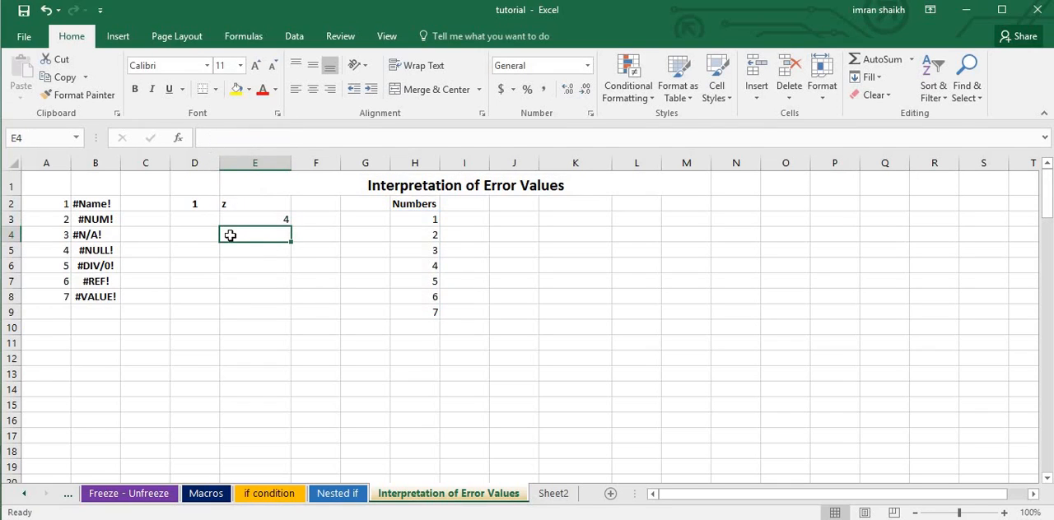
Shorten the function name in E3 to make the formula =AVG(H3:H9), rejecting the suggested correction.
click(280, 222)
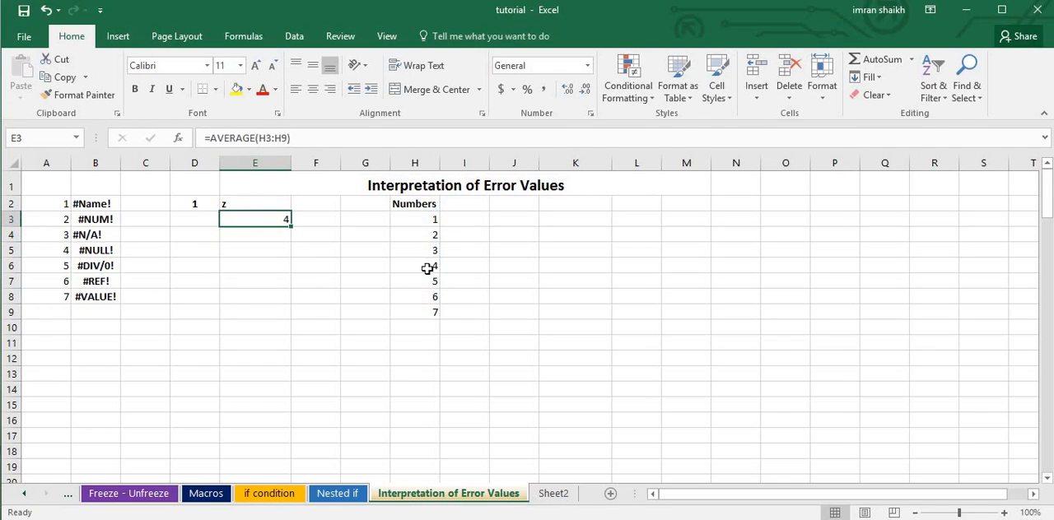
click(255, 138)
key(BackSpace)
key(BackSpace)
key(BackSpace)
key(BackSpace)
key(BackSpace)
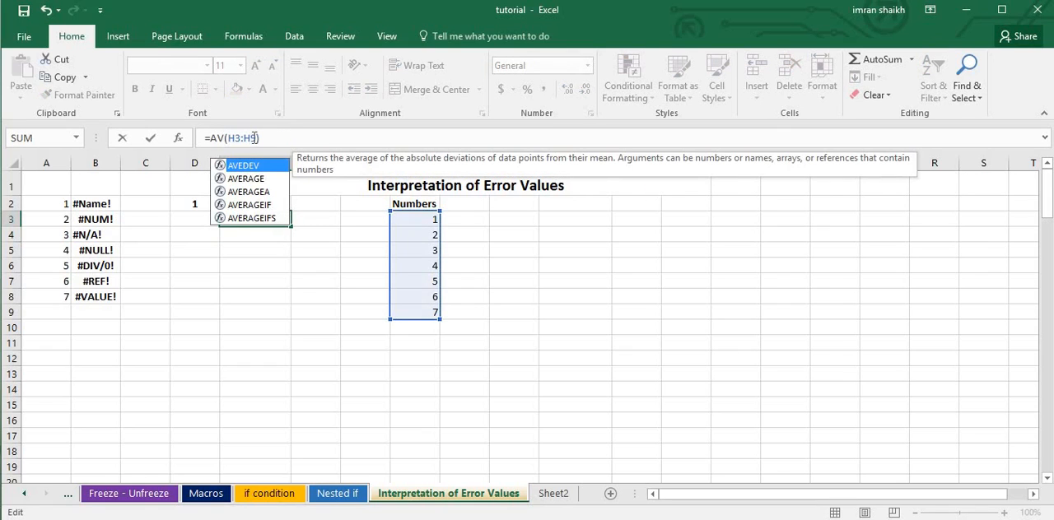
text(G)
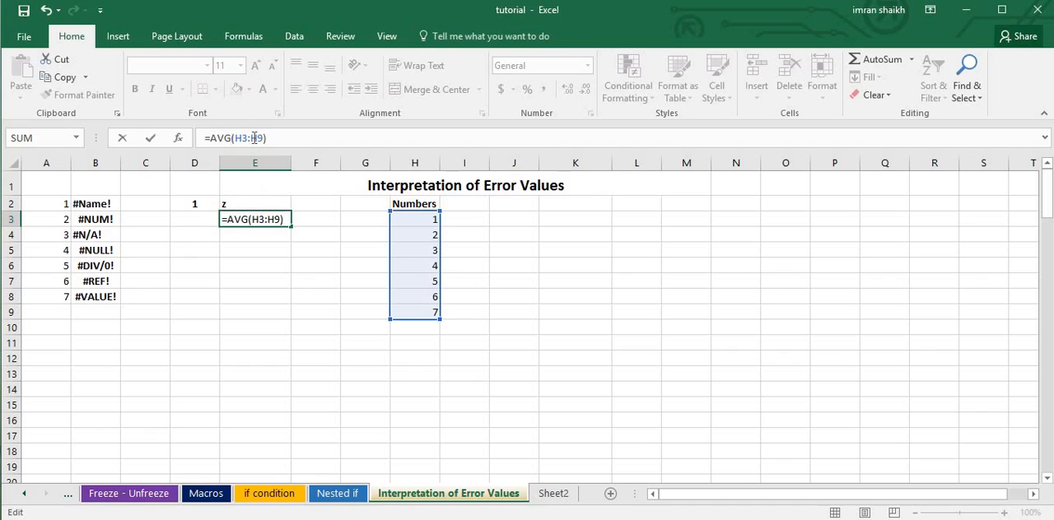
key(Return)
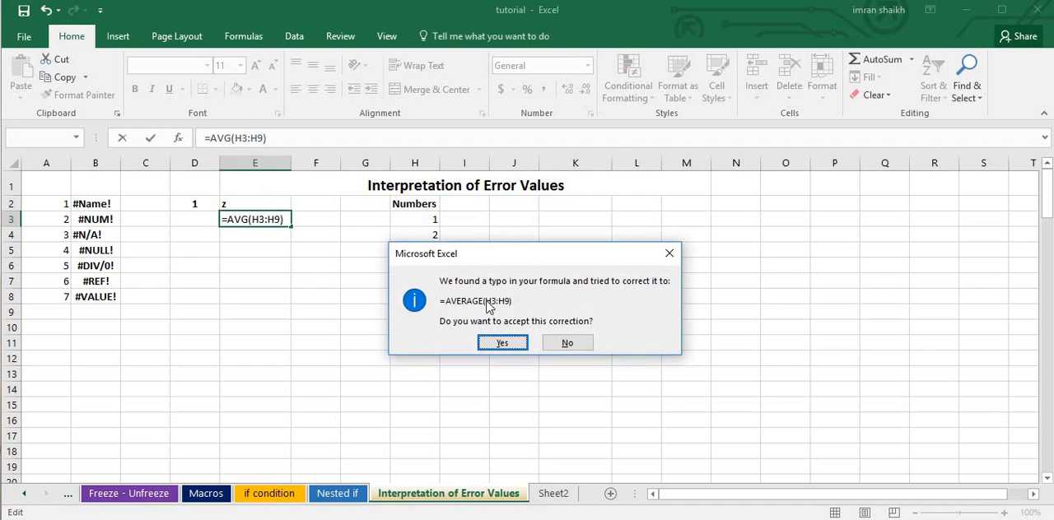
click(567, 342)
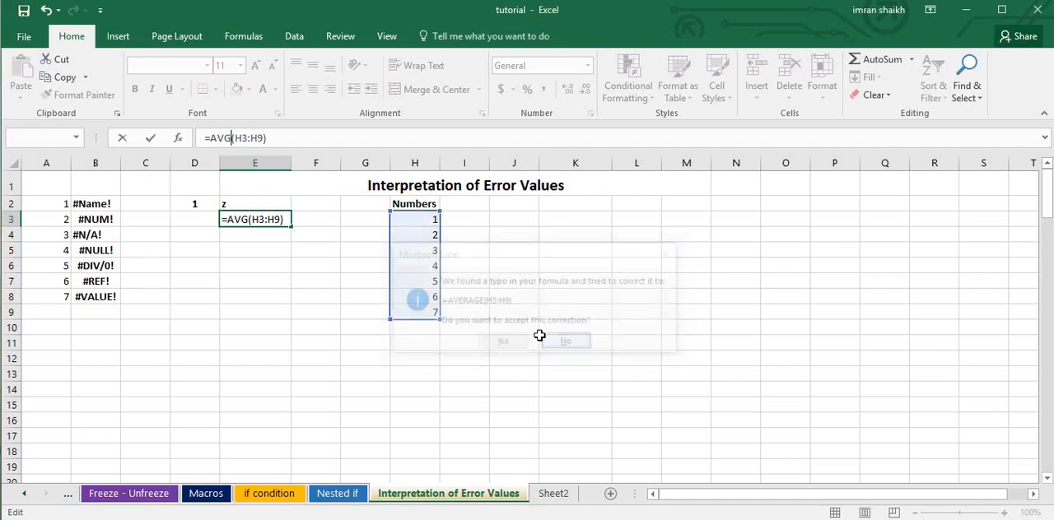
click(252, 220)
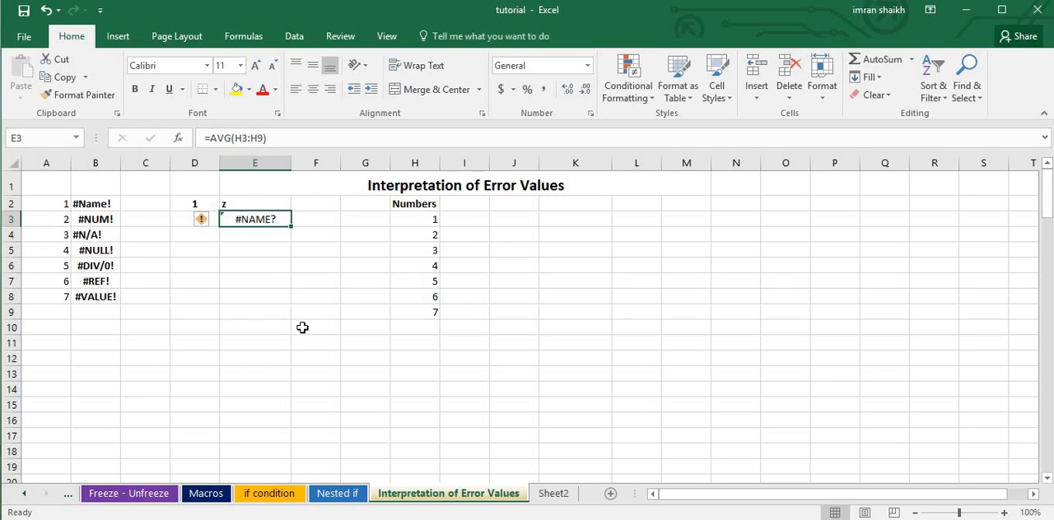
Clear the formula in E23 under NUM Error and re-enter it as =SQRT(H23), then check the formula and its source cell.
scroll(302, 328, down, 7)
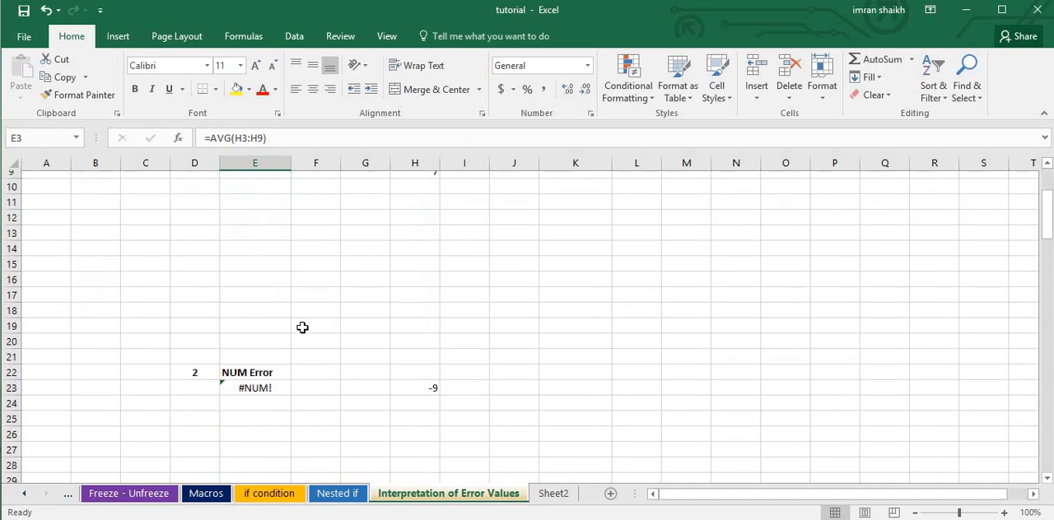
scroll(302, 327, up, 1)
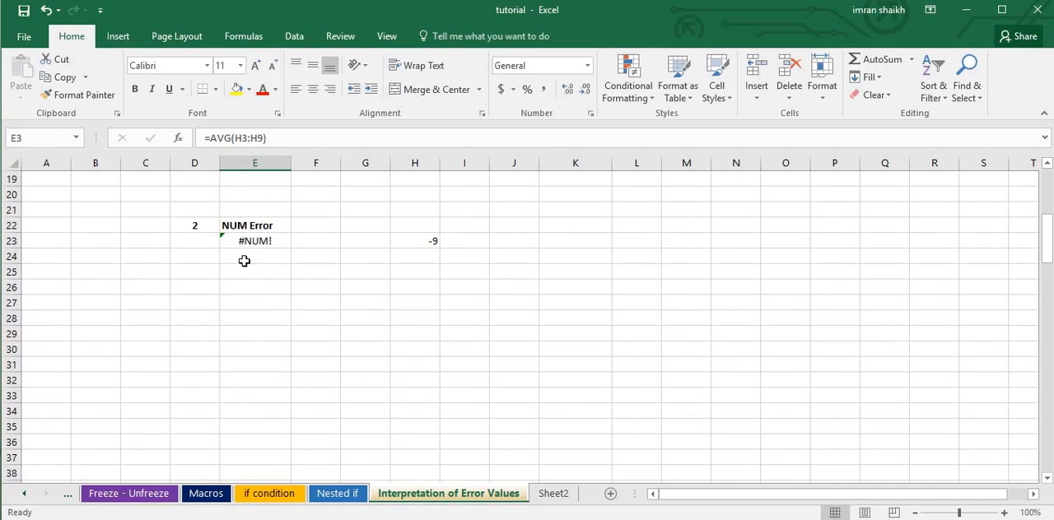
scroll(250, 238, down, 1)
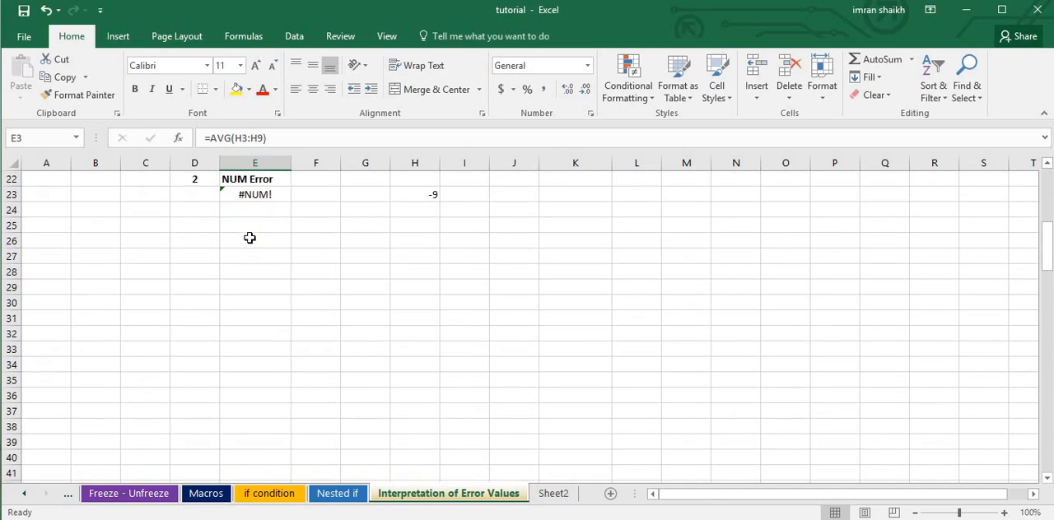
click(1047, 165)
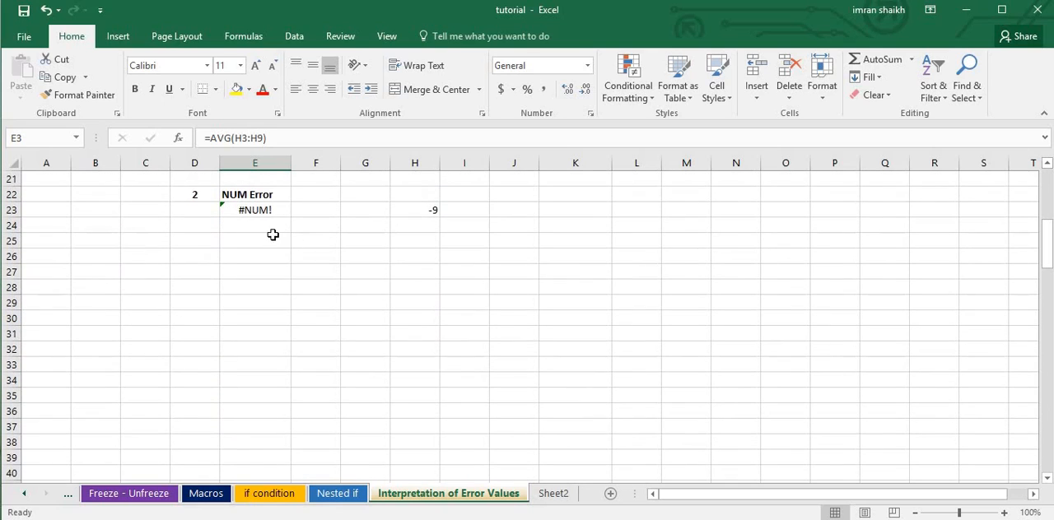
click(260, 210)
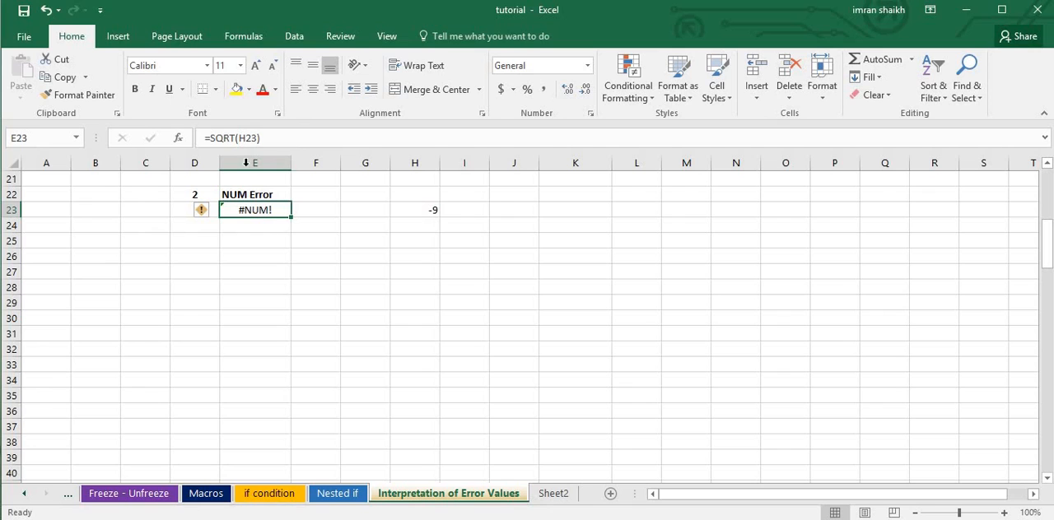
click(280, 139)
key(BackSpace)
key(BackSpace)
key(BackSpace)
key(BackSpace)
key(BackSpace)
key(BackSpace)
key(BackSpace)
key(BackSpace)
key(BackSpace)
key(BackSpace)
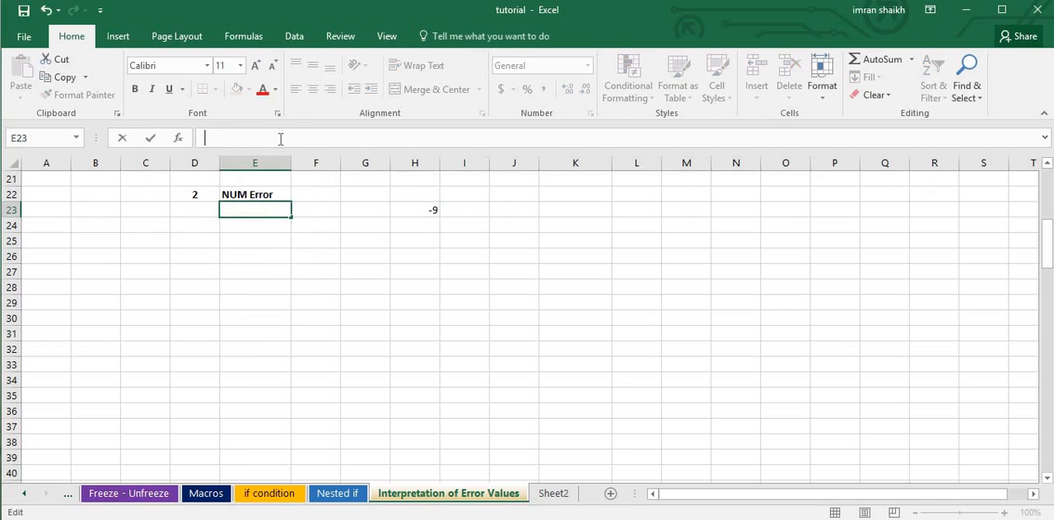
text(=Sq)
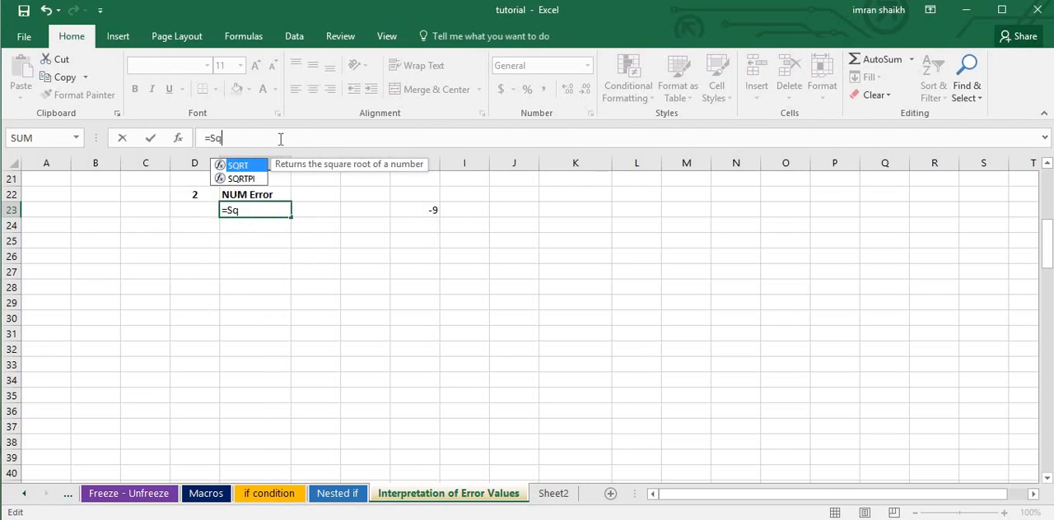
key(Tab)
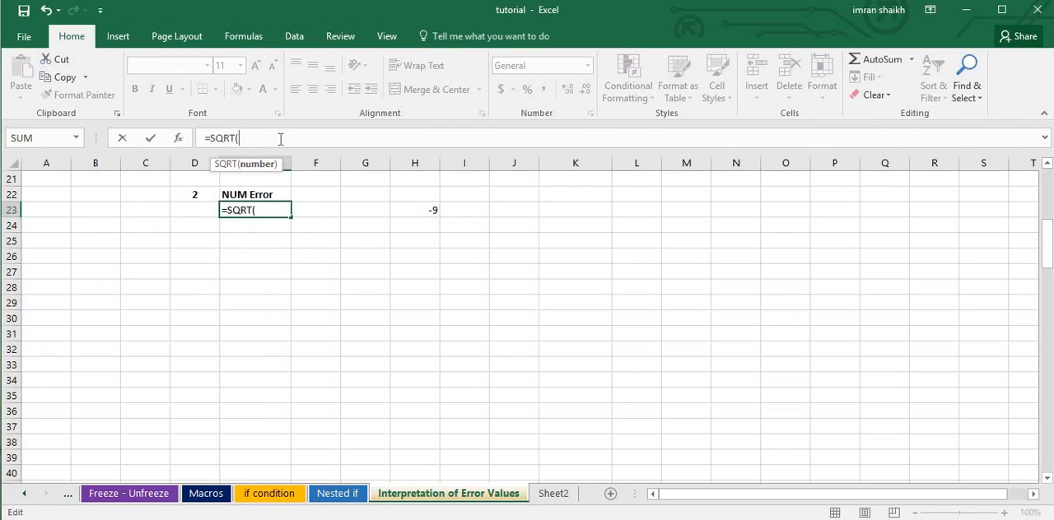
click(420, 212)
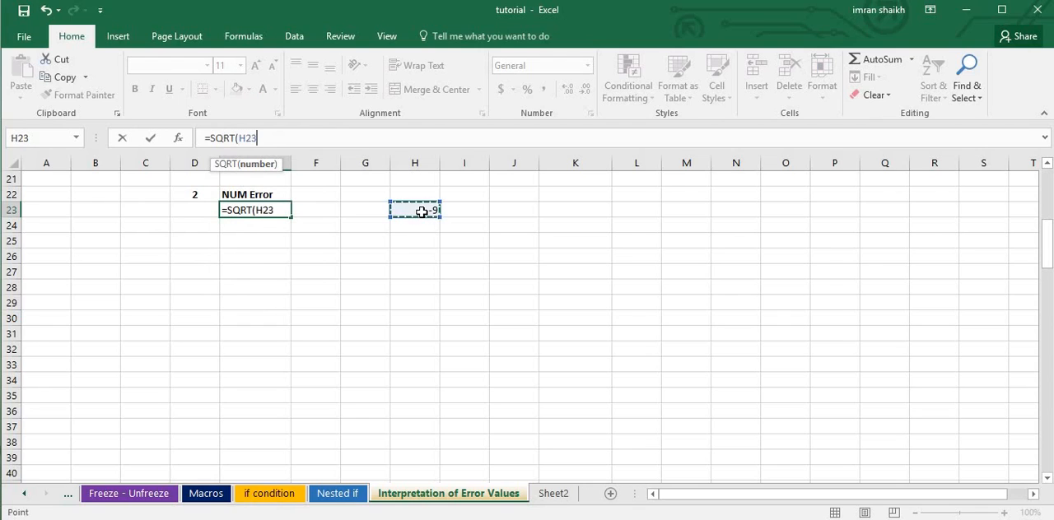
text())
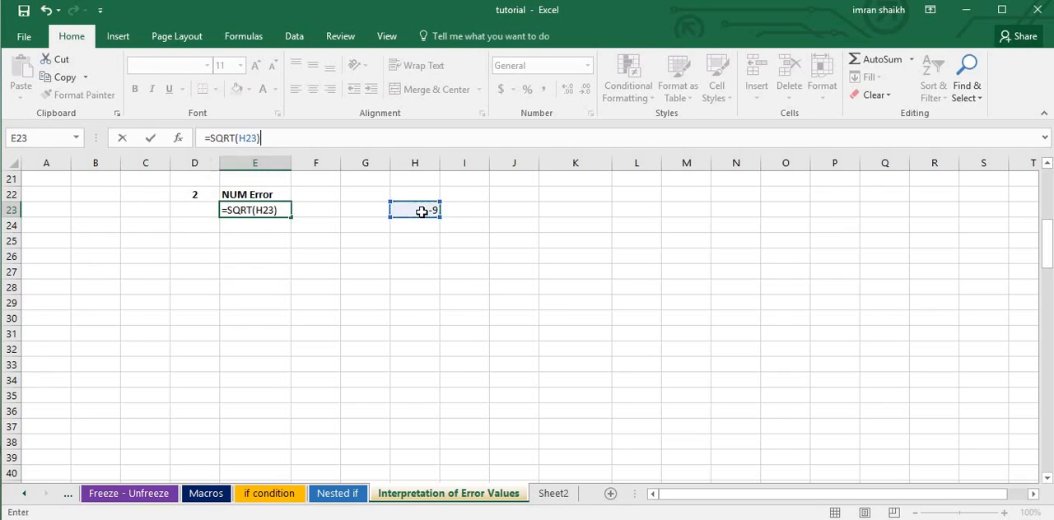
key(Return)
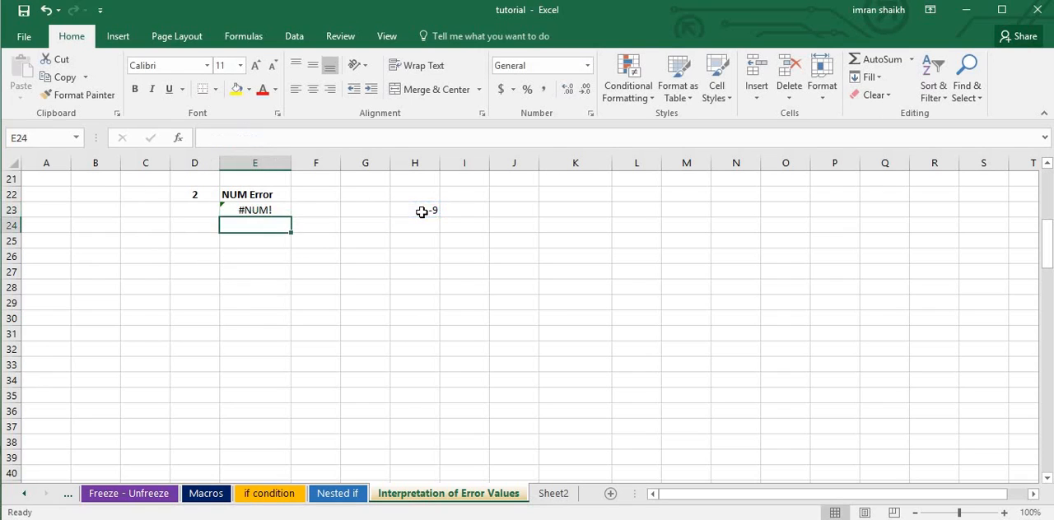
click(260, 209)
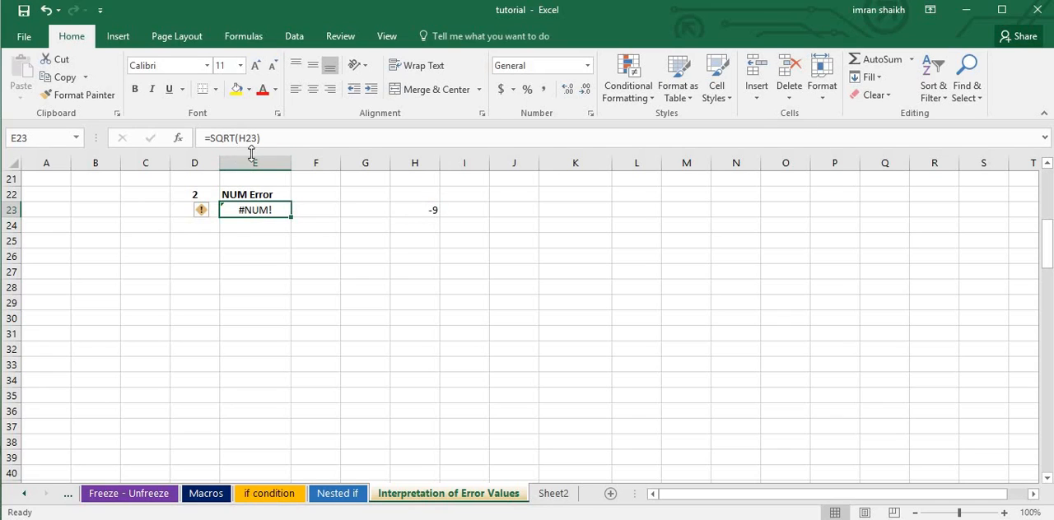
click(423, 211)
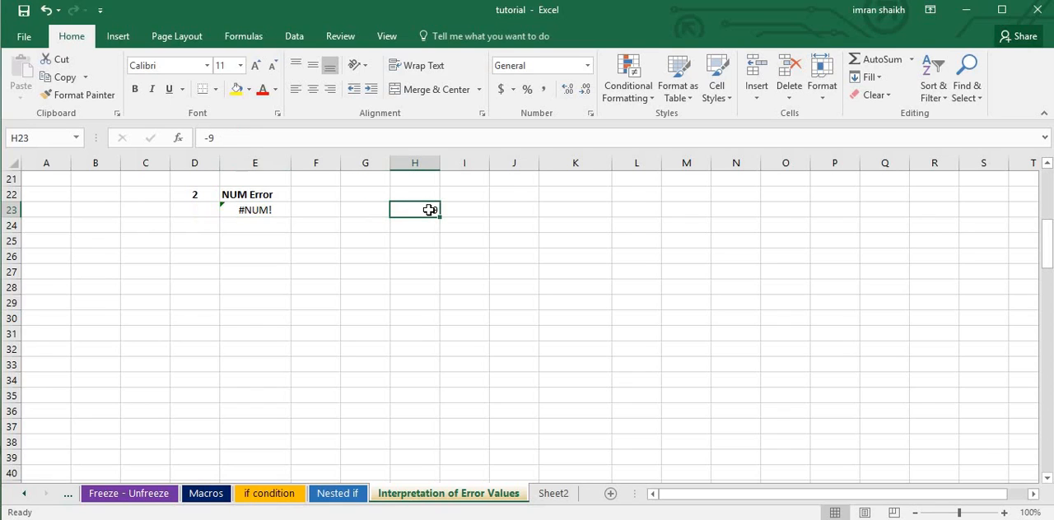
Set H23 to 9 and check the square root in E23, then set H23 to -4 and recheck it.
text(9)
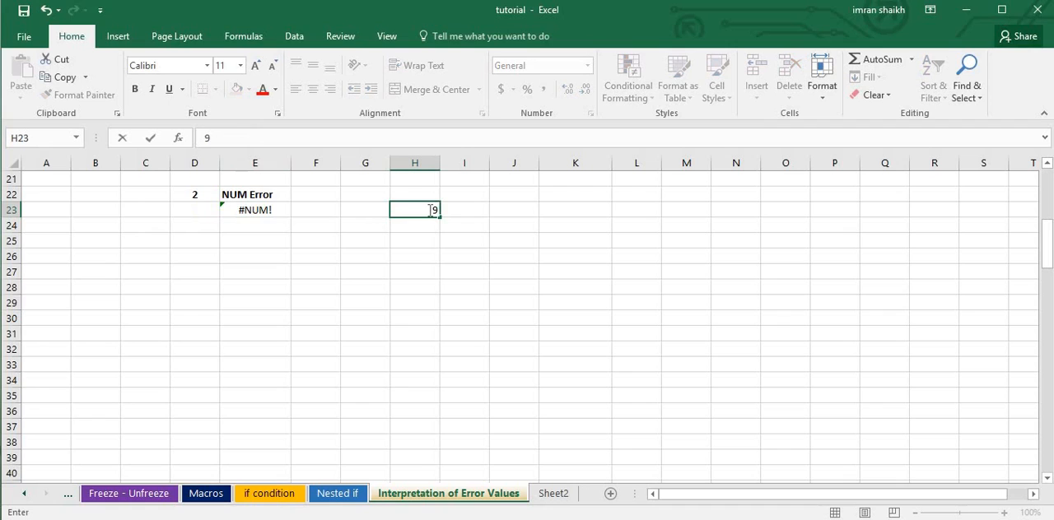
click(272, 211)
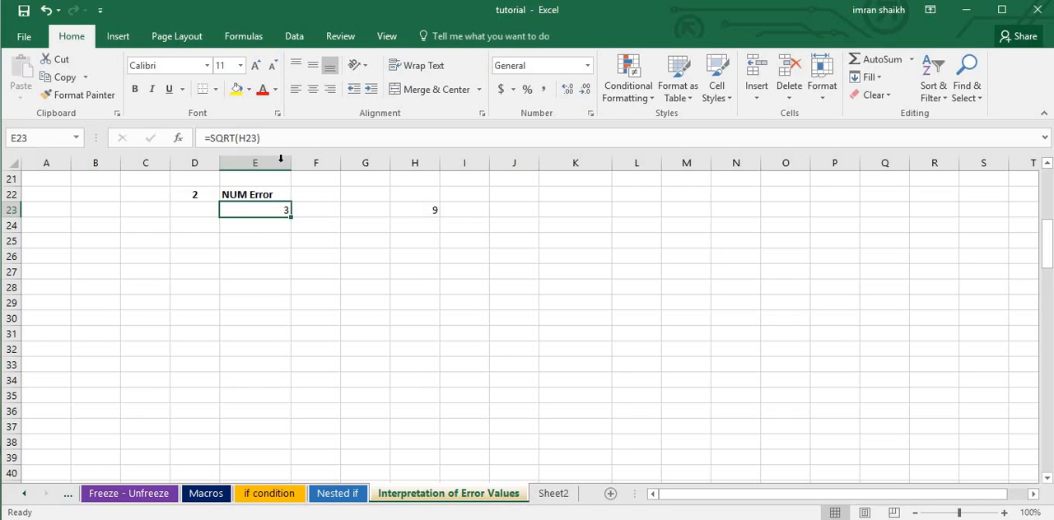
click(430, 208)
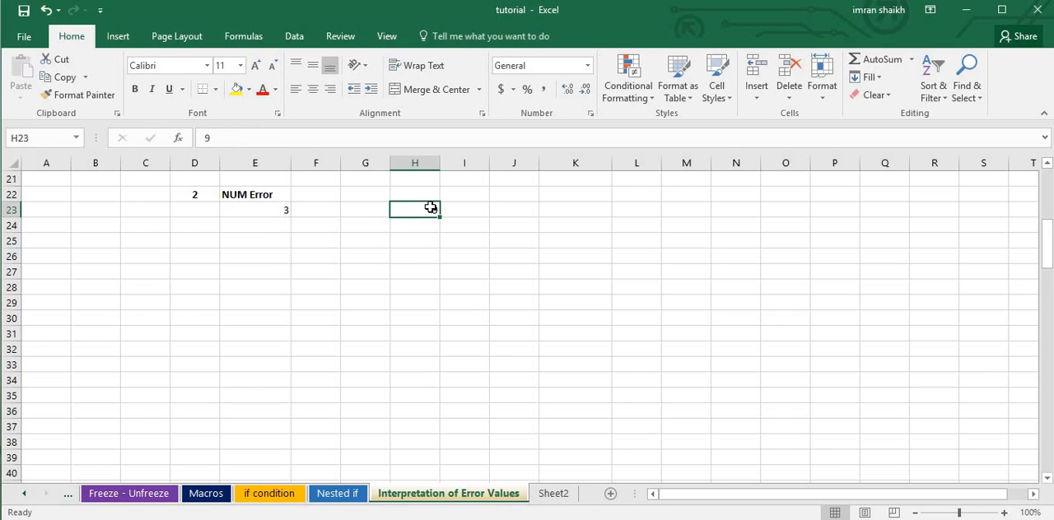
text(-4)
key(Return)
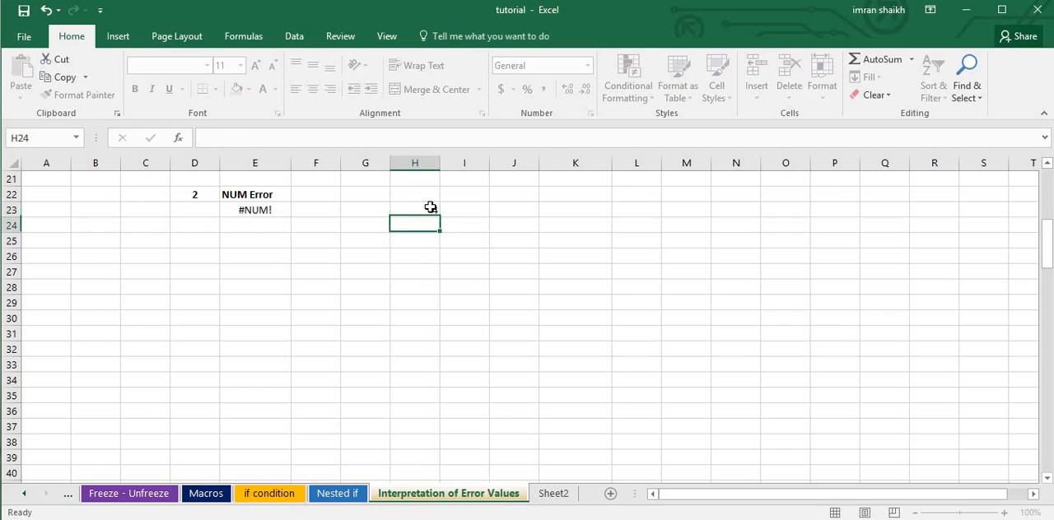
click(268, 211)
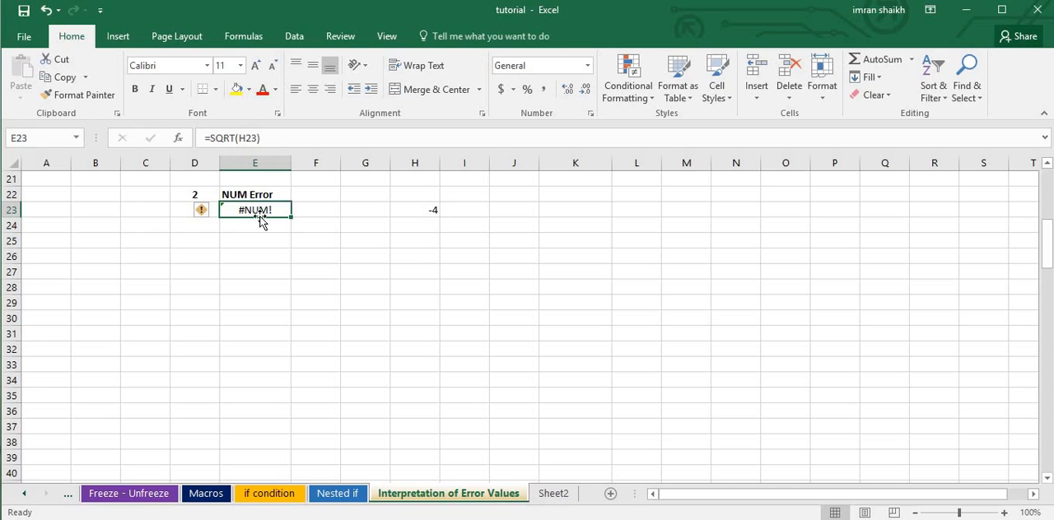
Examine the #N/A Error example's Item and Price table in H43:I46 and its lookup value in K44.
scroll(339, 338, down, 1)
click(291, 352)
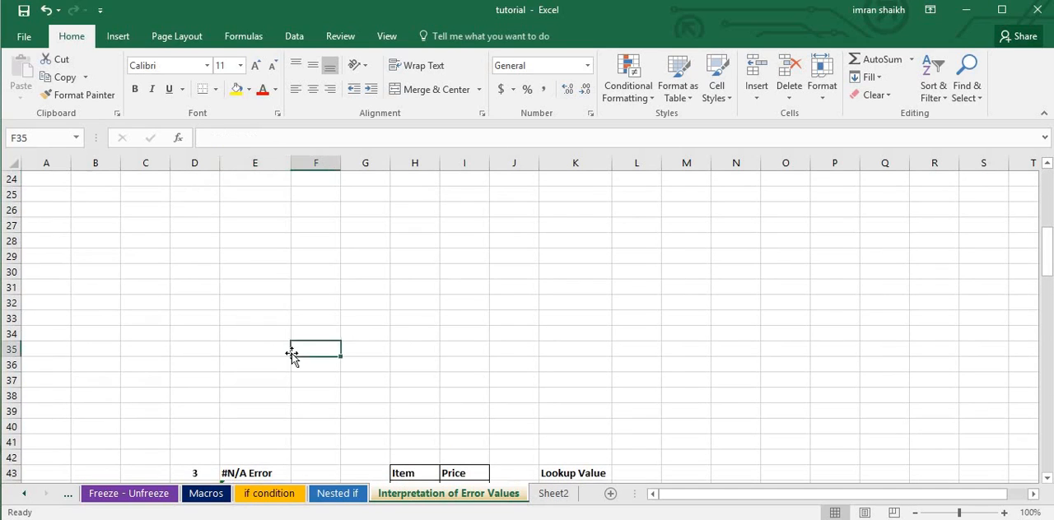
scroll(292, 356, down, 2)
scroll(292, 356, down, 4)
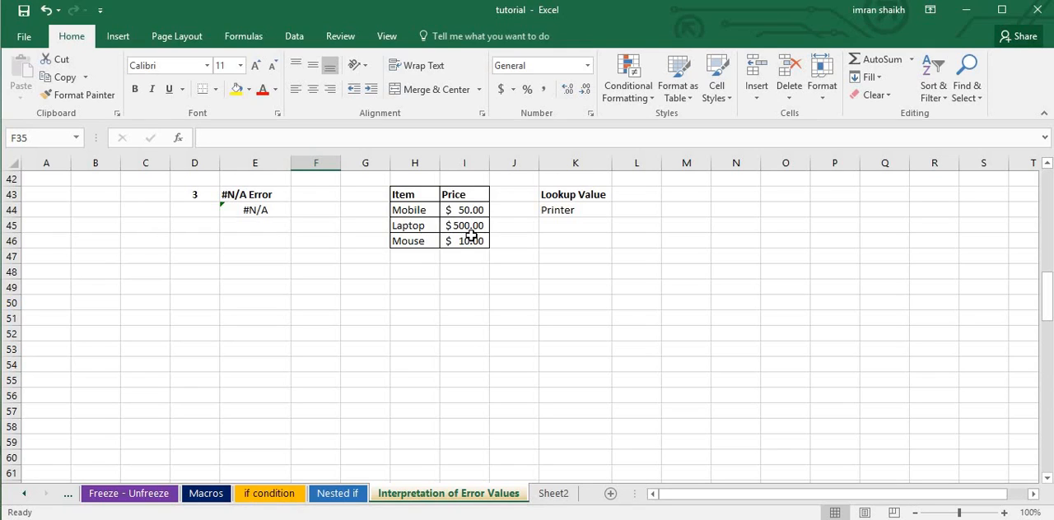
click(568, 212)
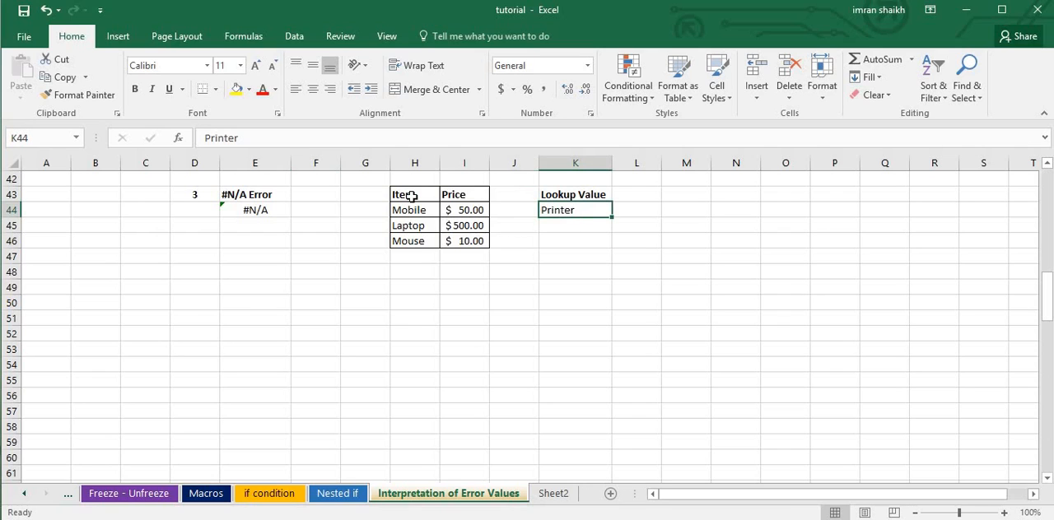
drag(404, 196, 480, 252)
click(562, 215)
Clear the formula in E44 under #N/A Error and re-enter it as =VLOOKUP(K44,H43:I46,2,0).
click(255, 211)
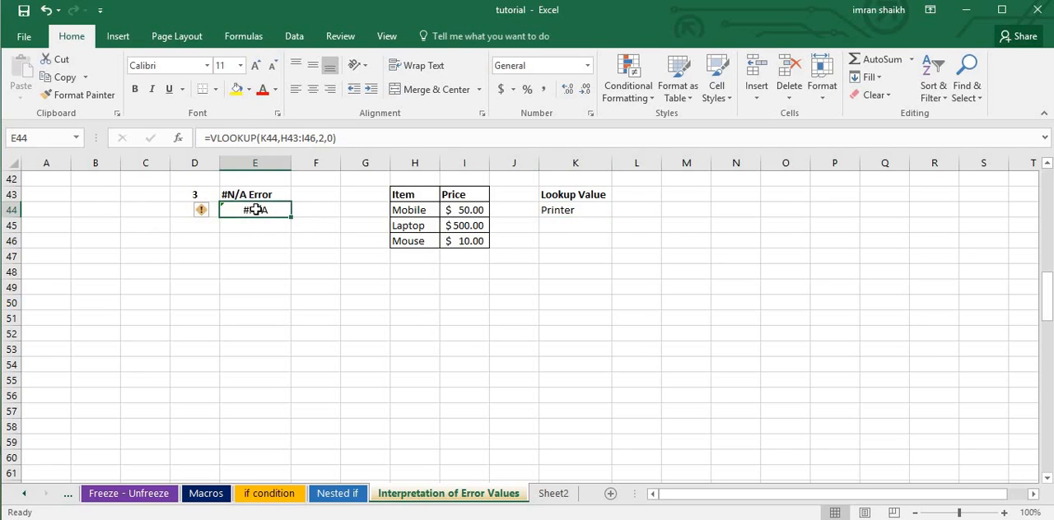
key(Delete)
text(=)
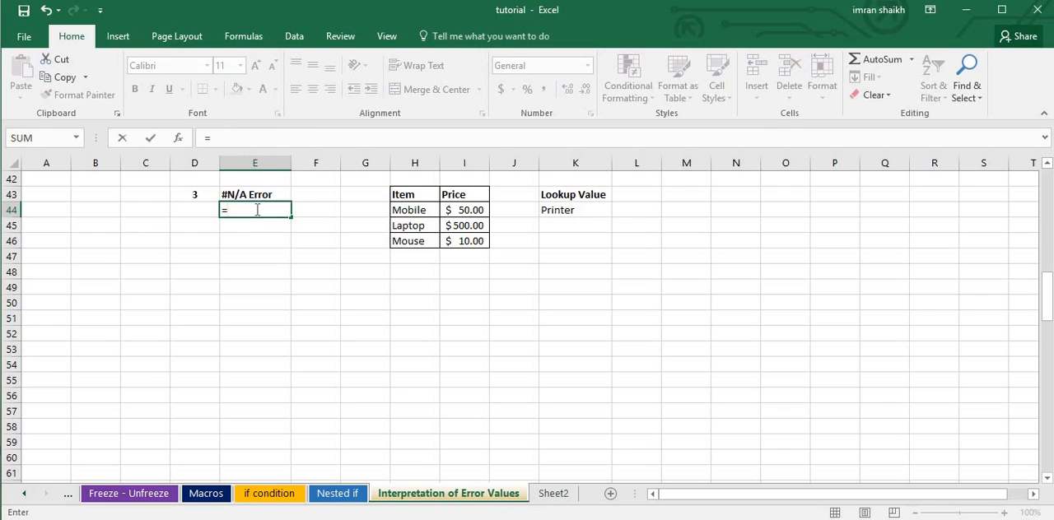
text(vloo)
key(Tab)
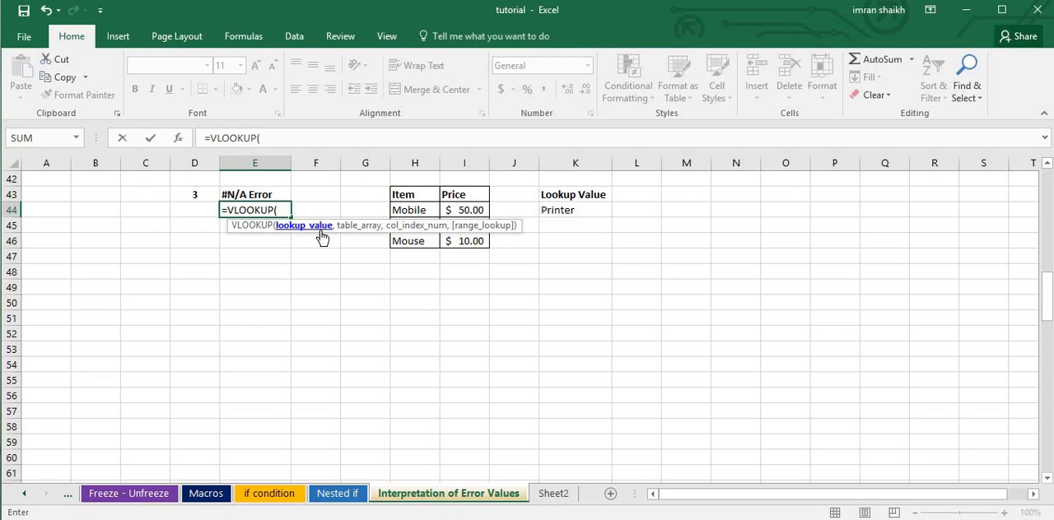
click(568, 212)
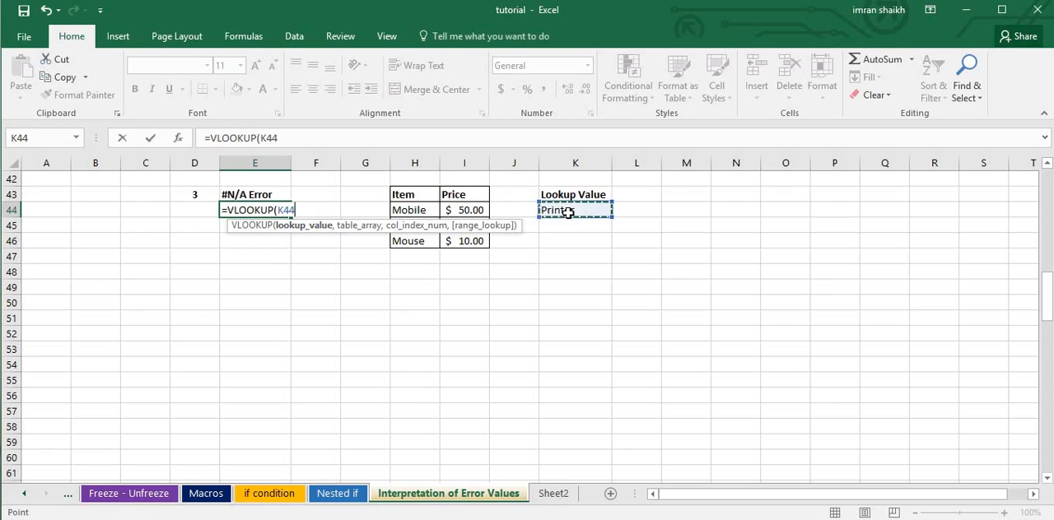
text(,)
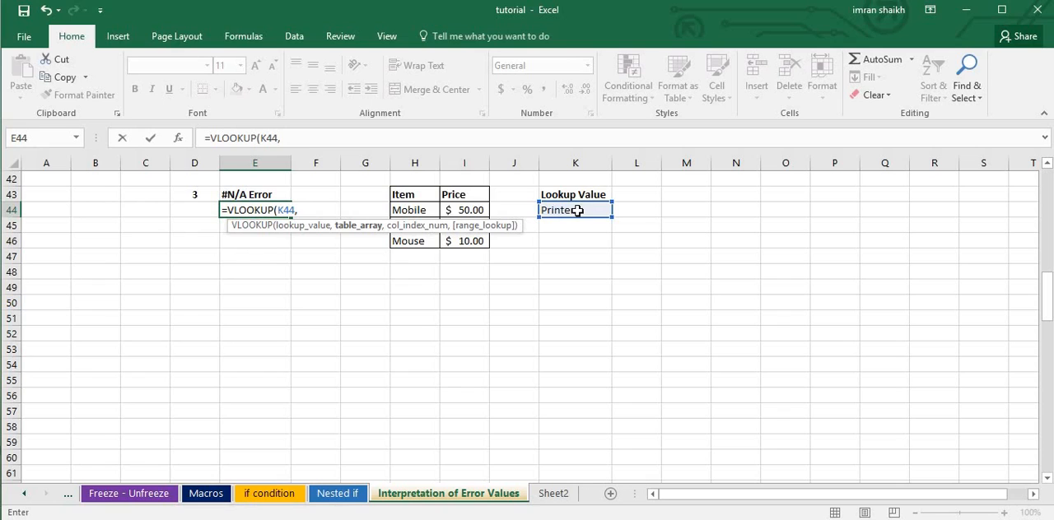
drag(404, 195, 479, 240)
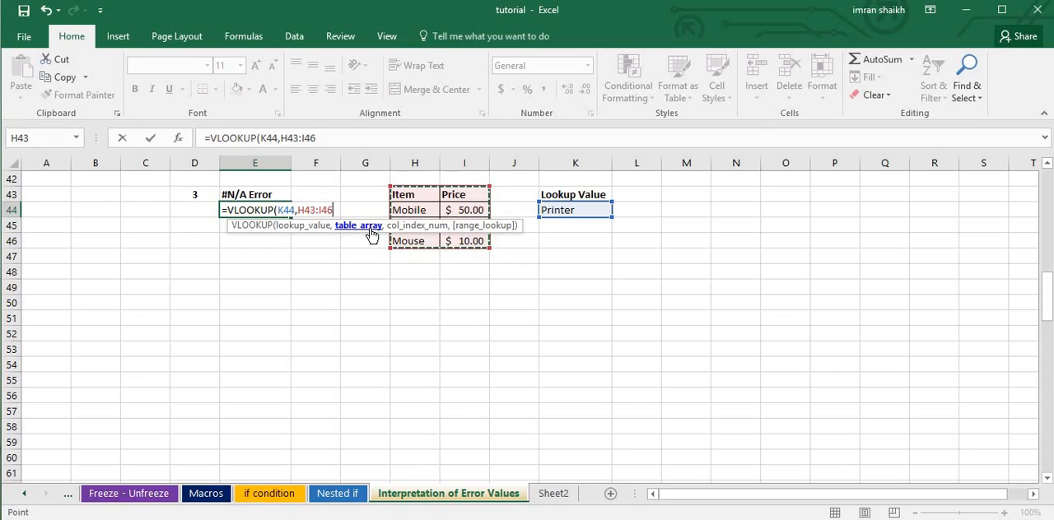
text(,)
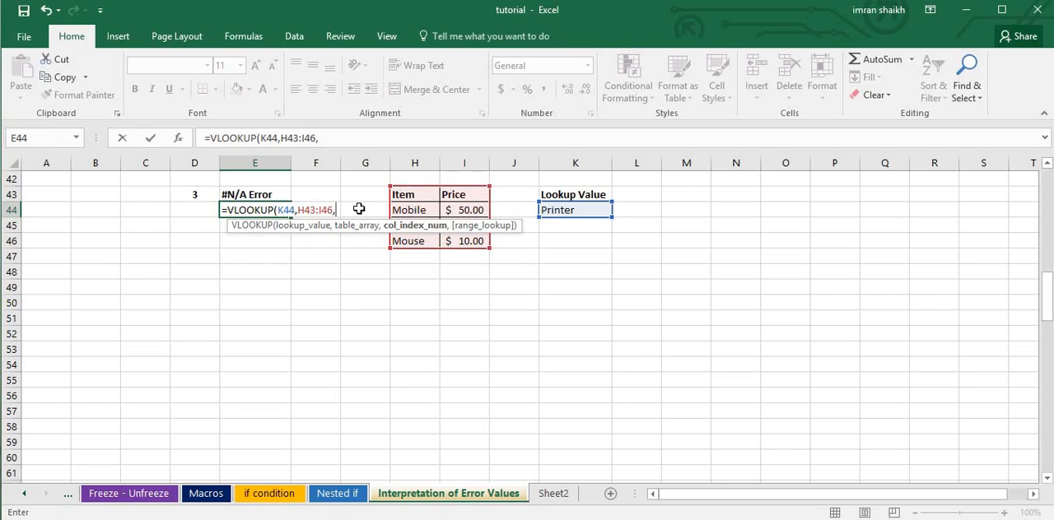
text(2,)
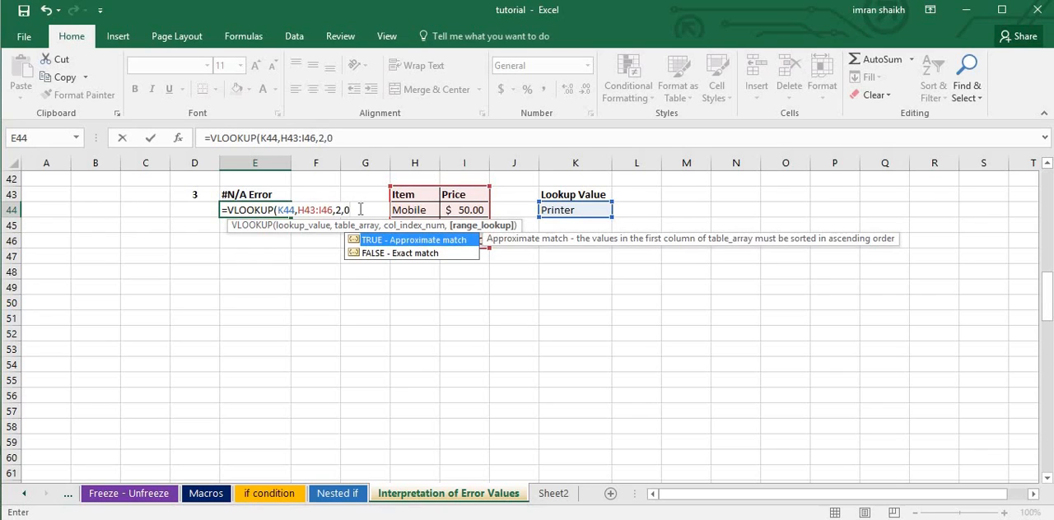
text(0))
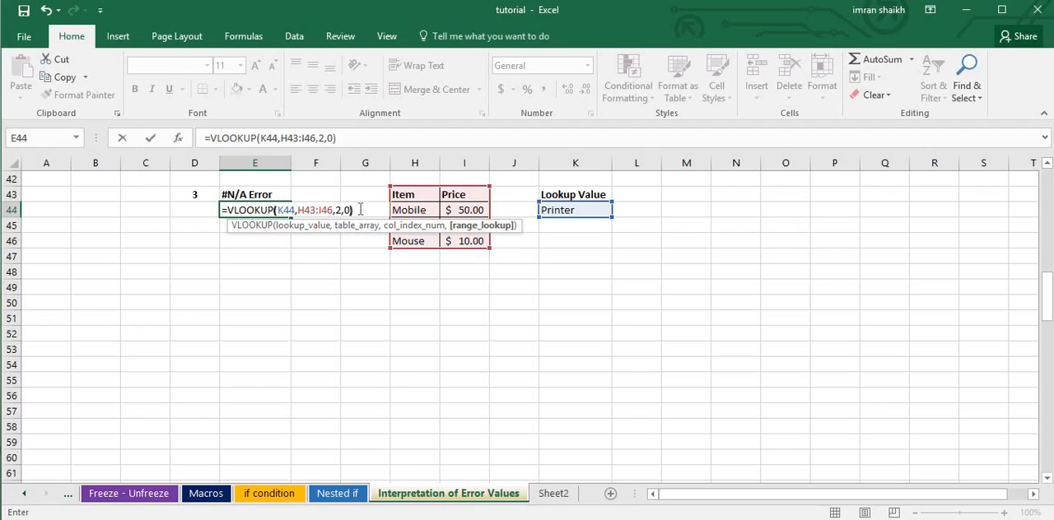
key(Return)
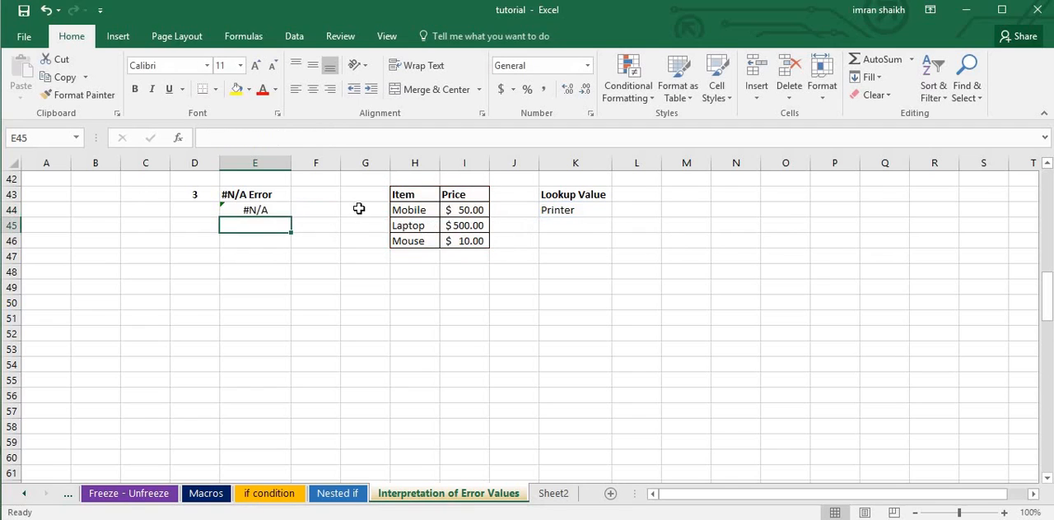
click(256, 207)
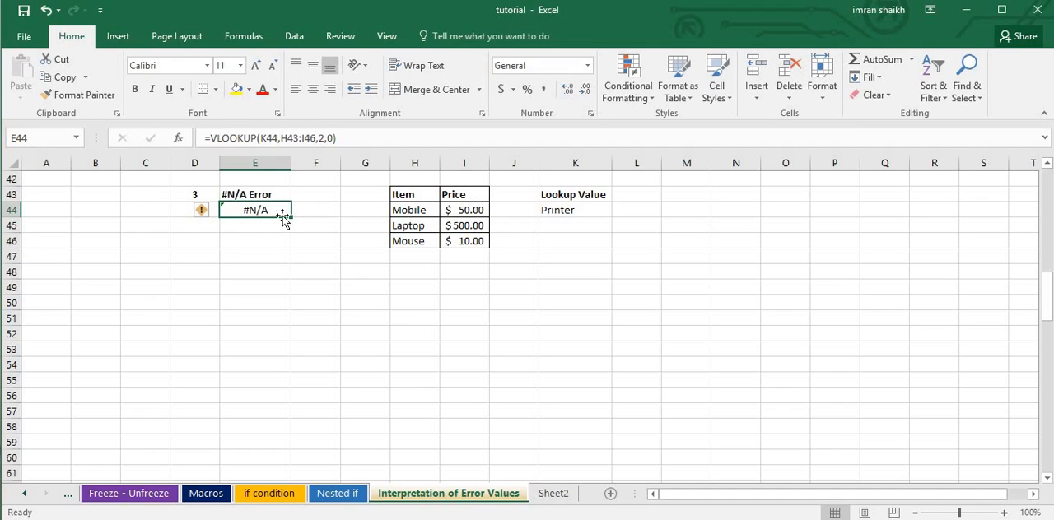
Set the lookup value in K44 to Laptop and check the VLOOKUP result in E44.
click(558, 211)
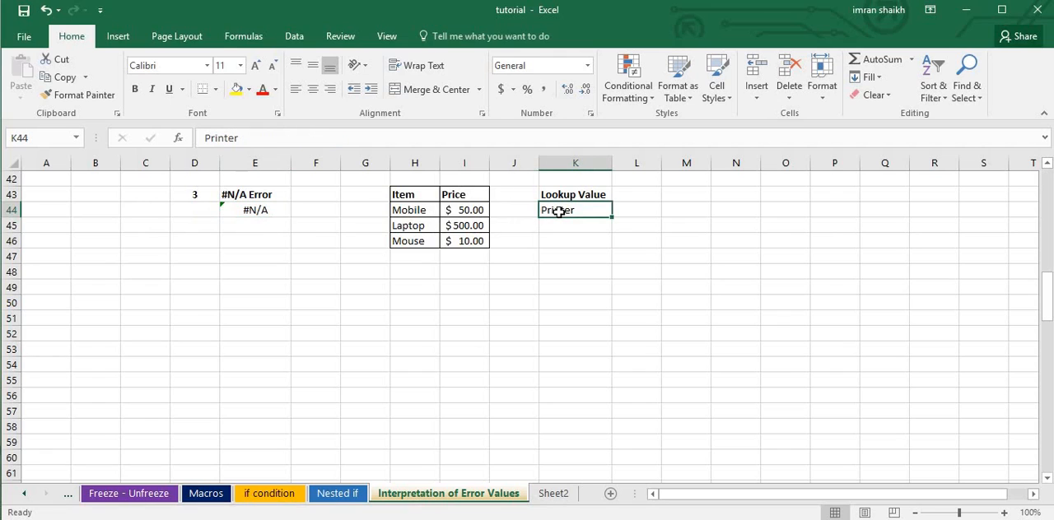
text(Lat)
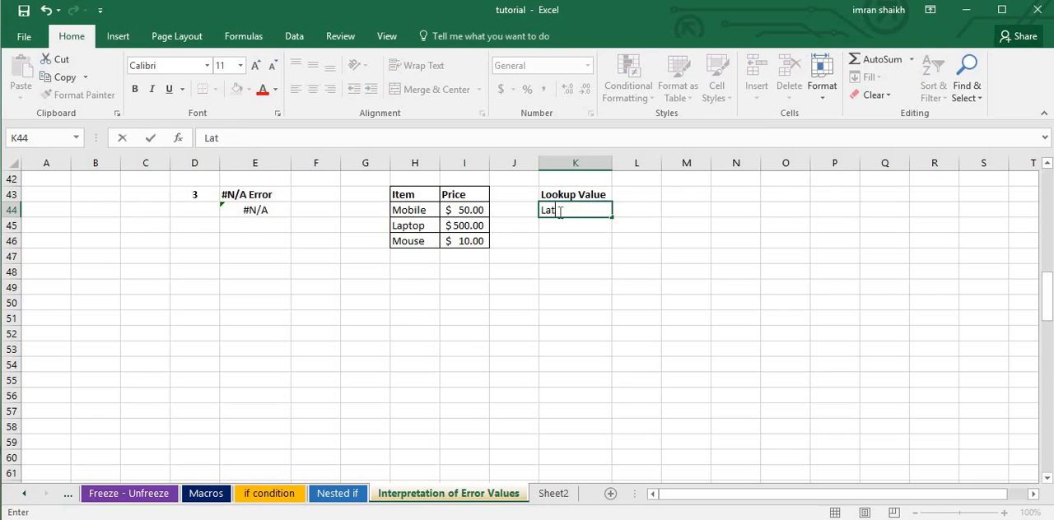
text(op)
click(550, 210)
text(p)
key(Return)
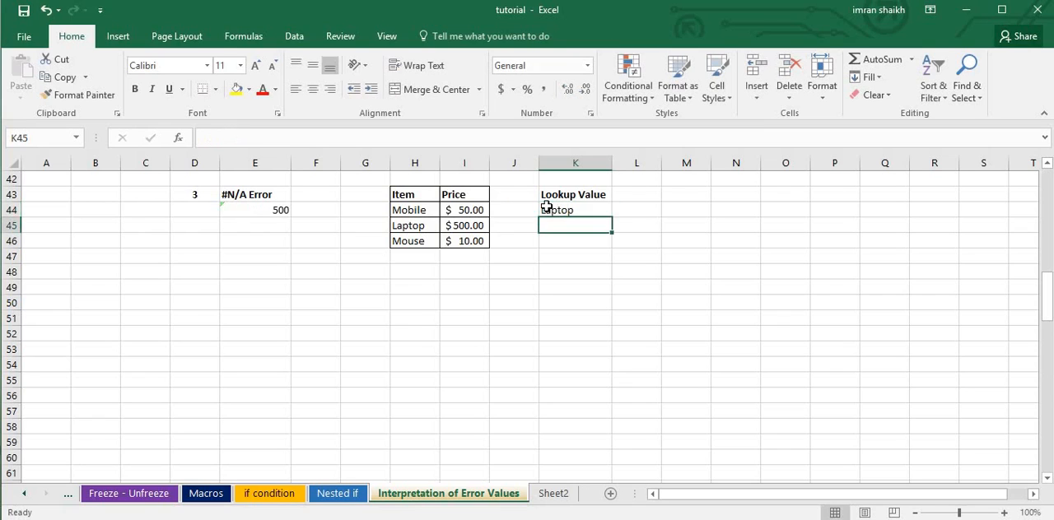
click(250, 210)
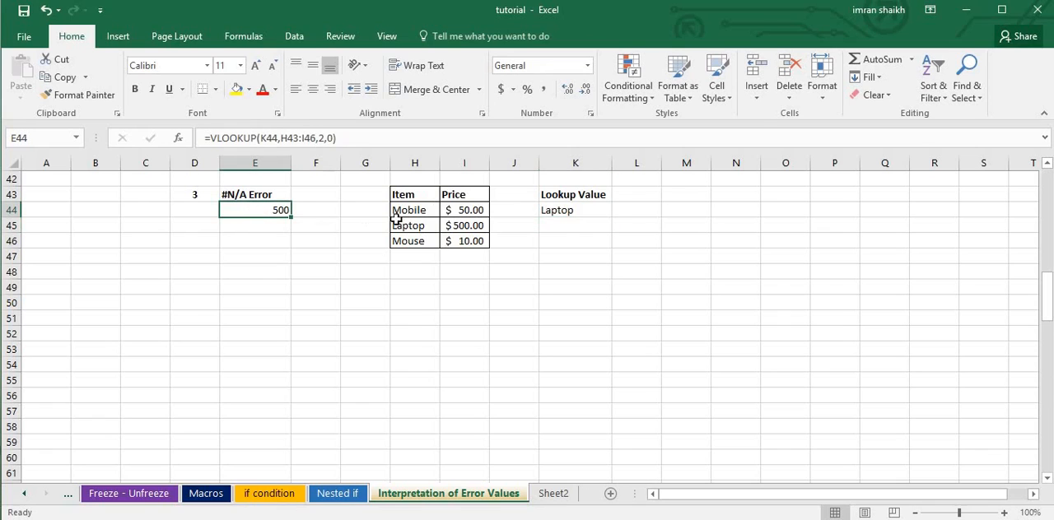
Set the Laptop price in I45 to 250 and check the VLOOKUP result in E44.
click(463, 226)
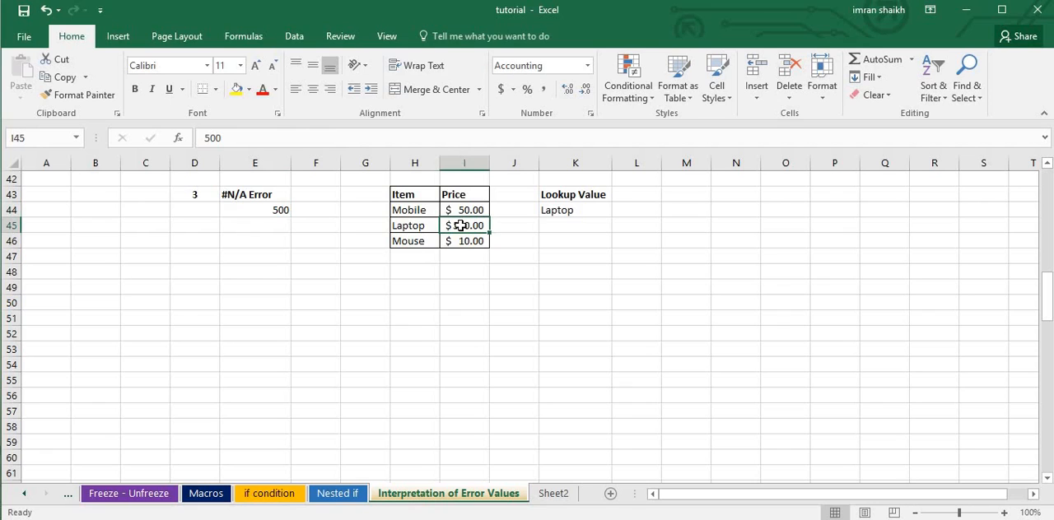
text(25)
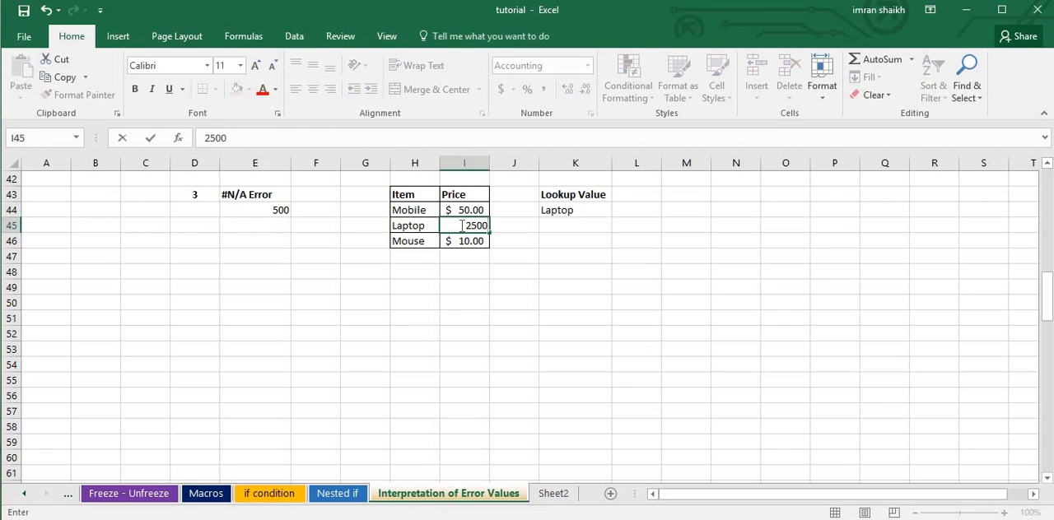
key(Return)
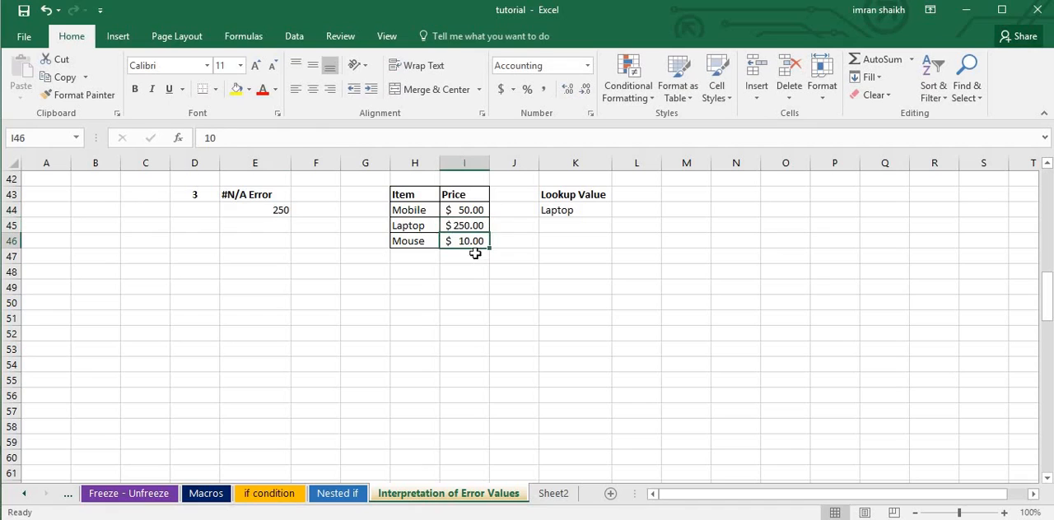
click(260, 210)
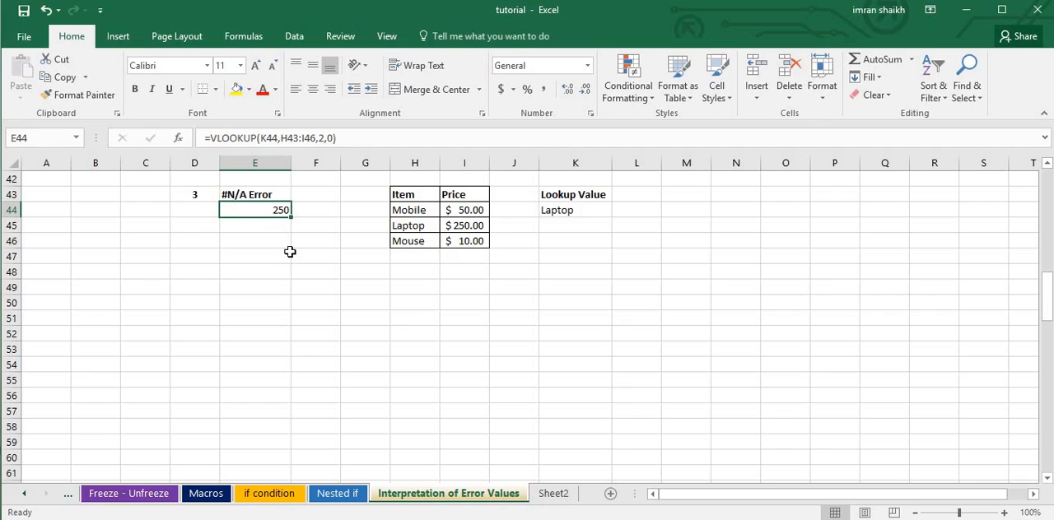
Set the lookup value in K44 to Charger, an item missing from the price table.
click(567, 212)
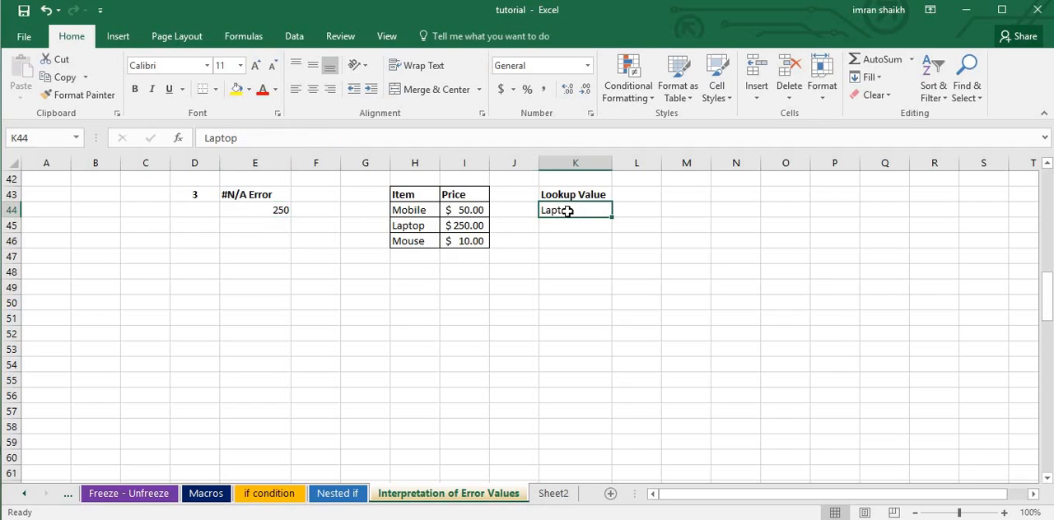
text(Charger)
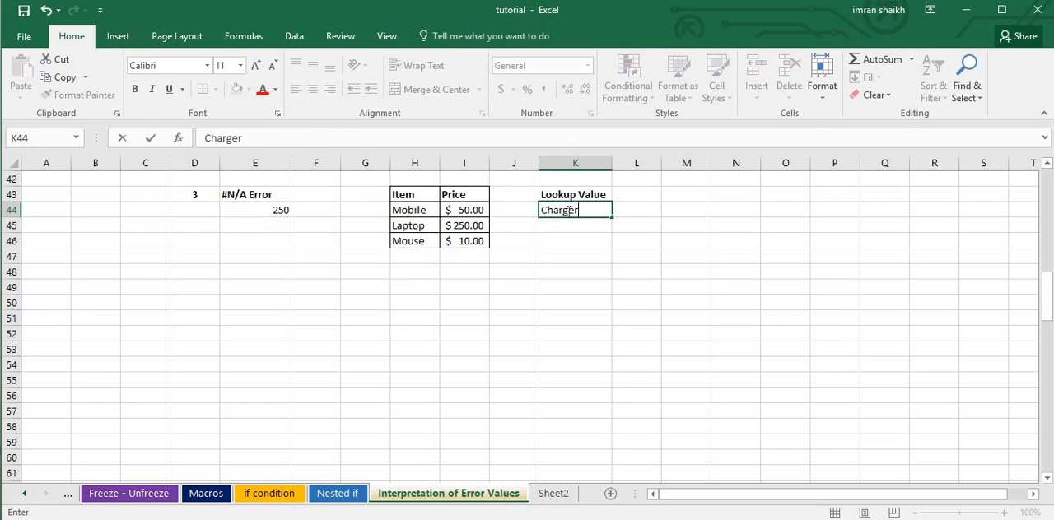
key(Return)
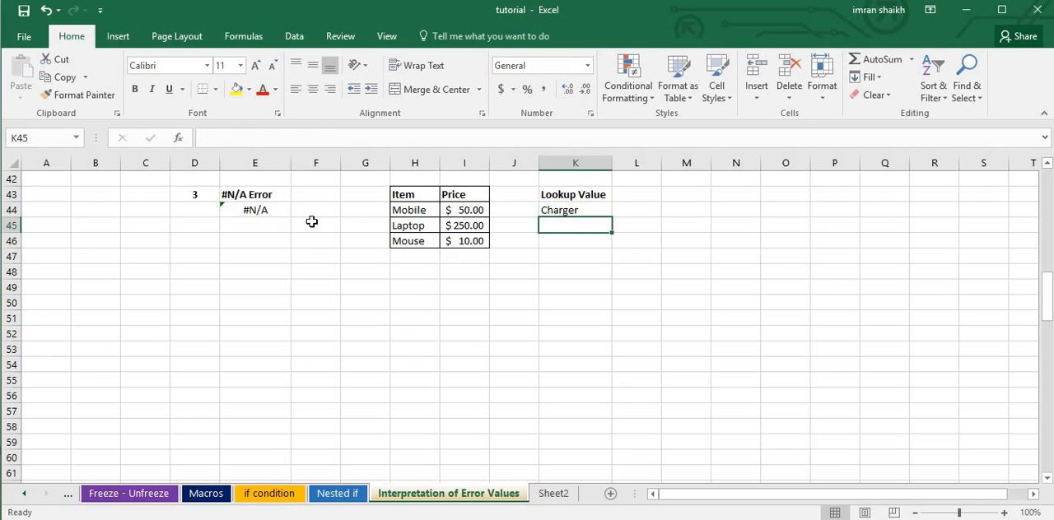
click(567, 208)
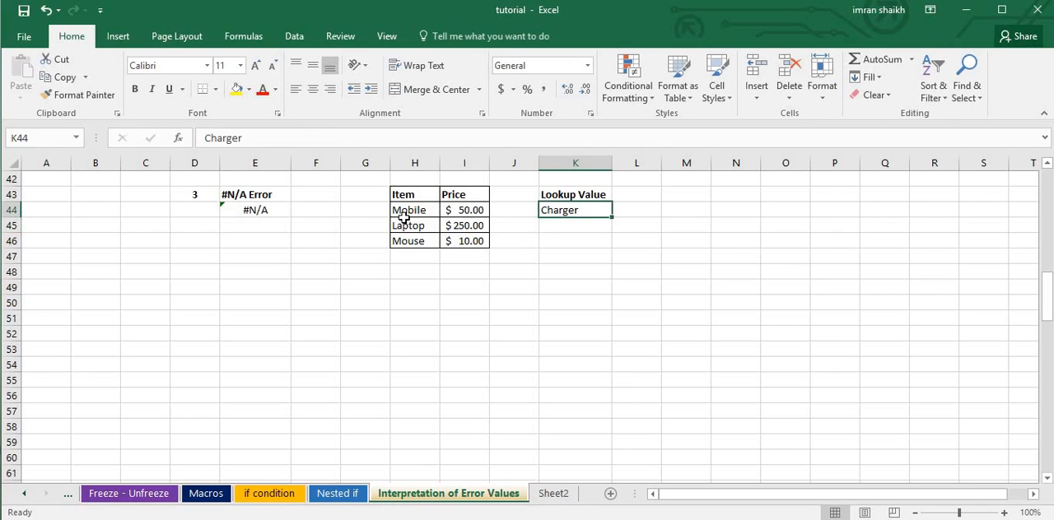
Examine the lookup value, table array, column index and range lookup arguments of the VLOOKUP formula in E44.
click(256, 211)
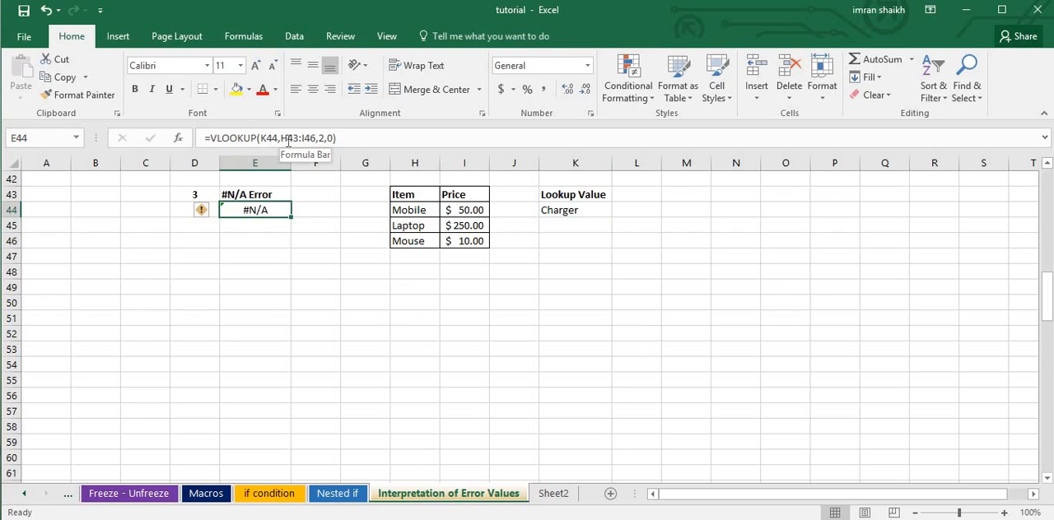
click(273, 137)
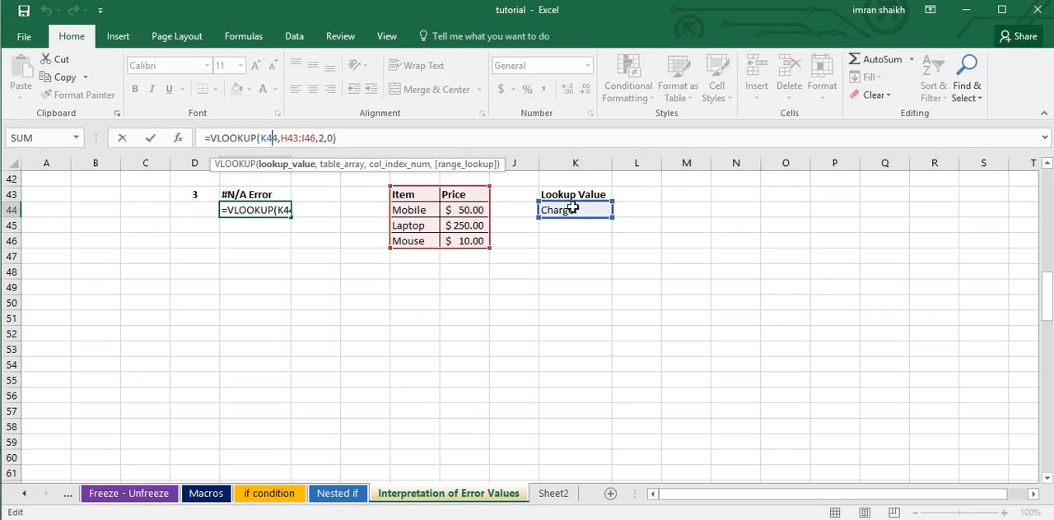
click(288, 138)
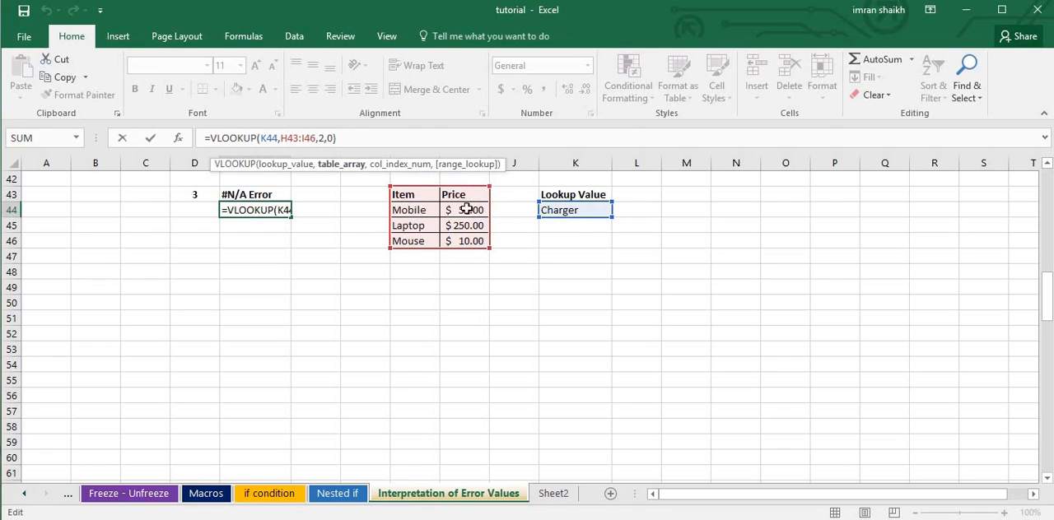
click(320, 137)
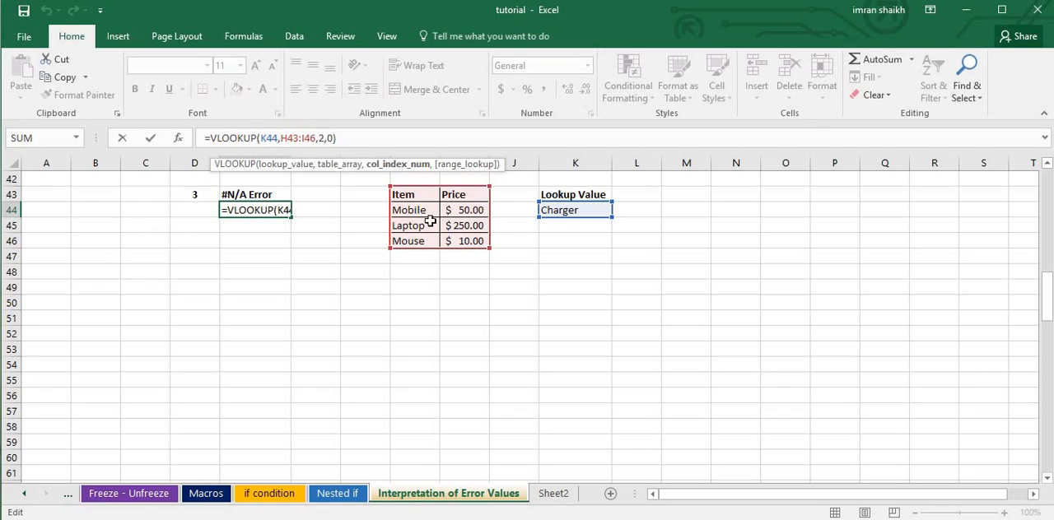
click(327, 139)
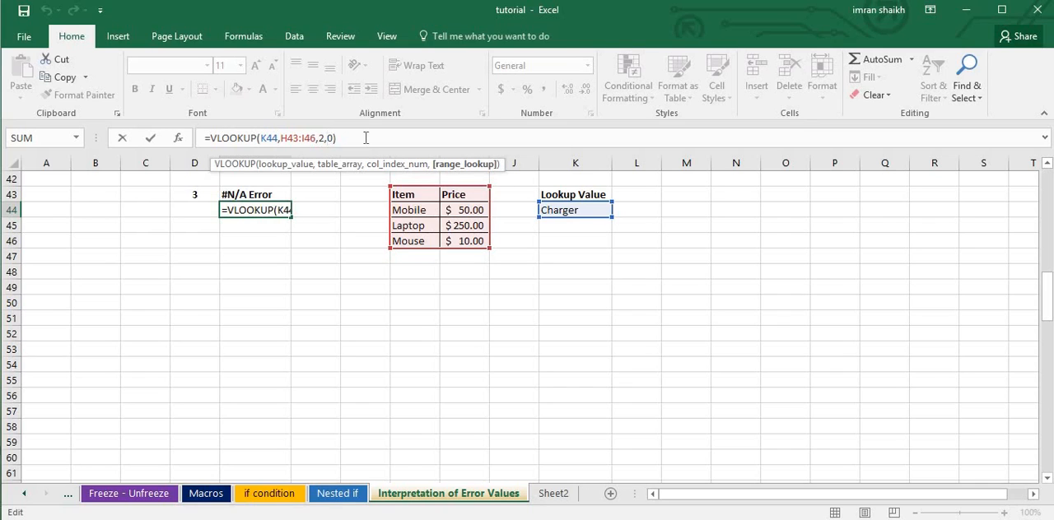
key(Return)
click(264, 216)
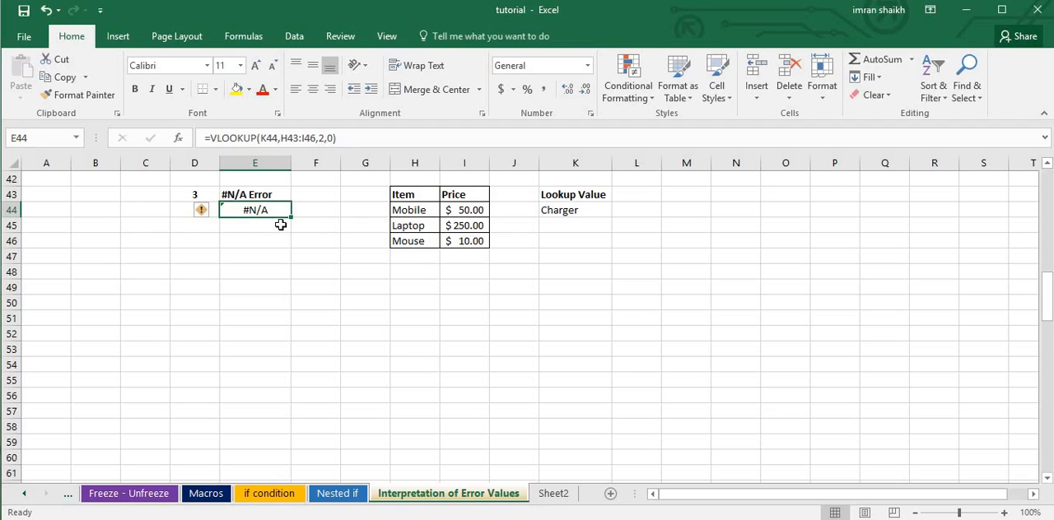
Clear the formula in E64 under #NULL Error and re-enter it as =SUM(I64:I70 J64:J69), with a space between the ranges.
scroll(377, 346, down, 3)
scroll(377, 346, down, 3)
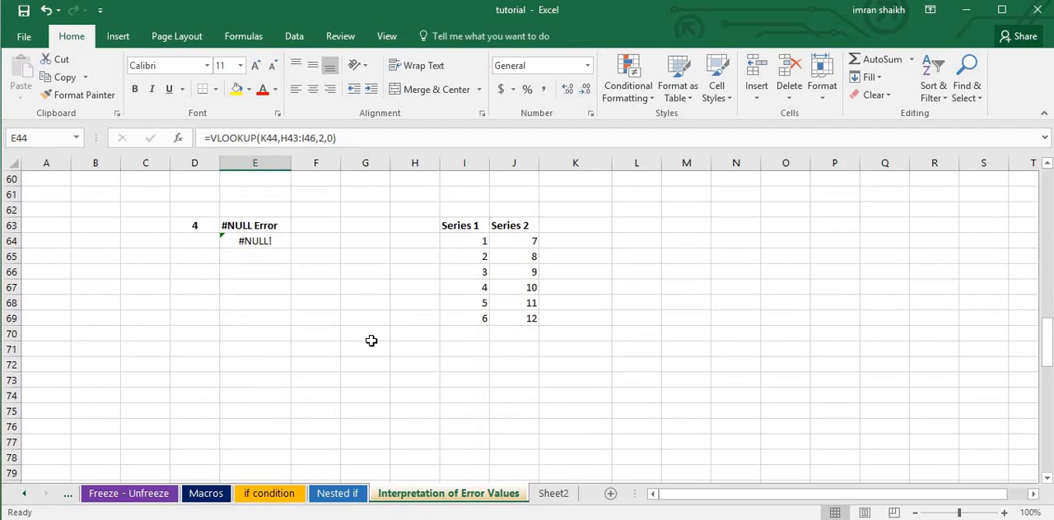
scroll(302, 275, down, 1)
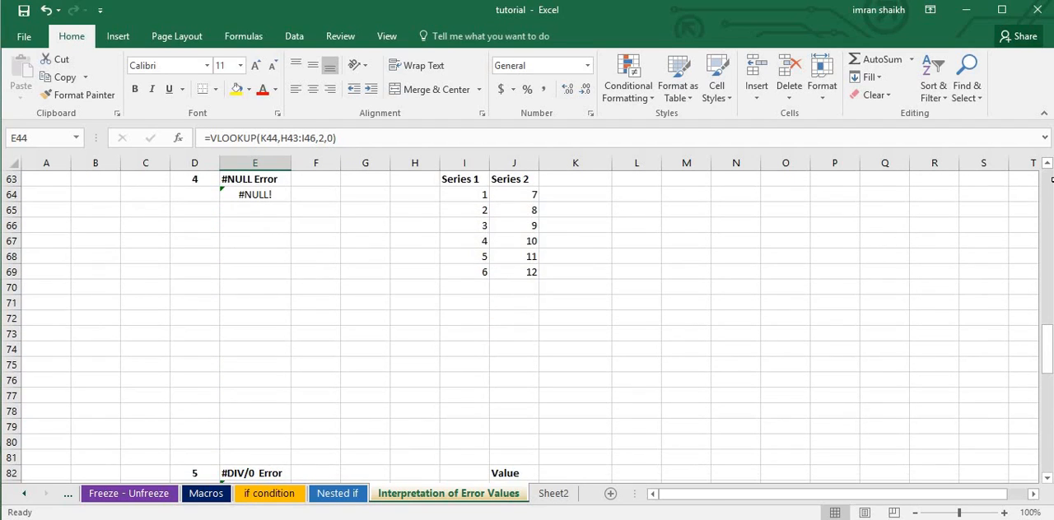
click(1047, 164)
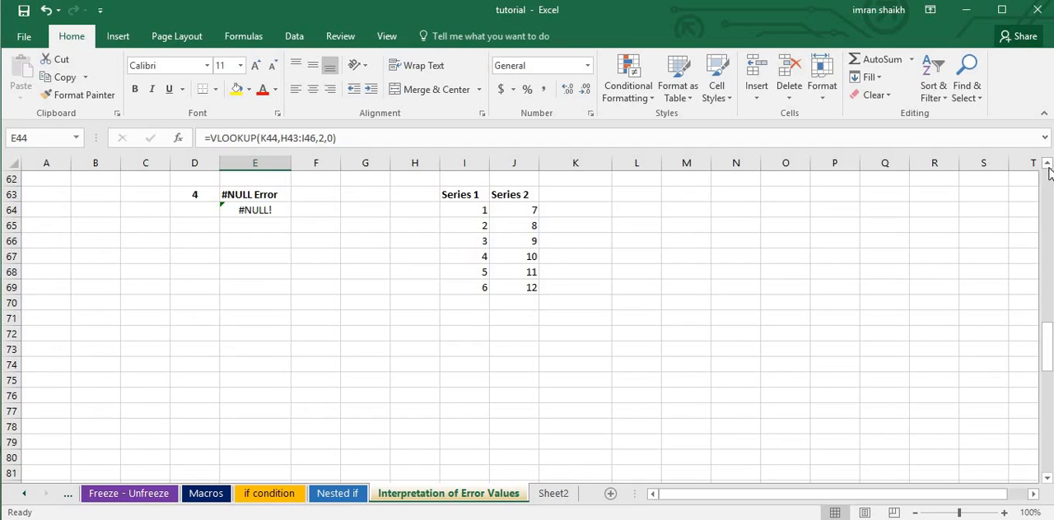
click(1047, 165)
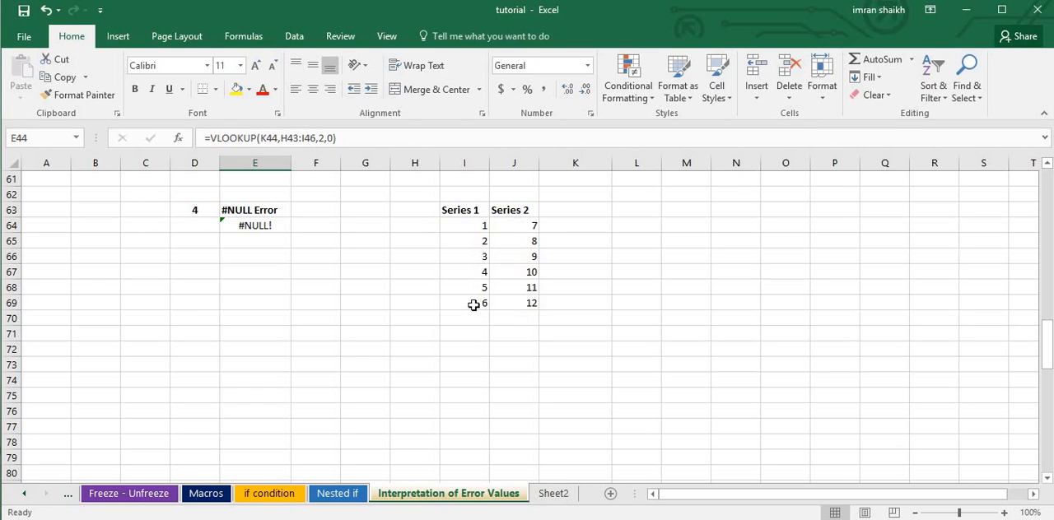
click(253, 226)
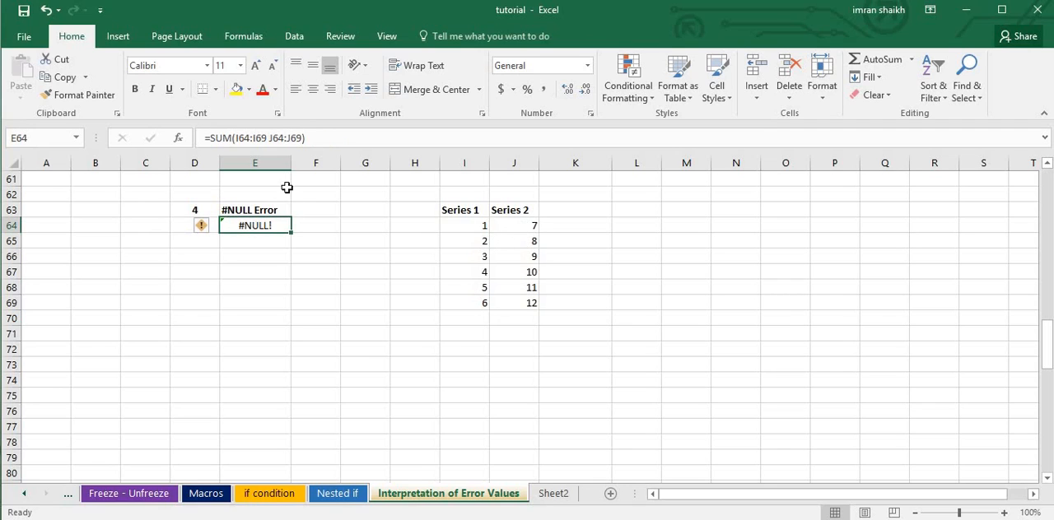
key(Delete)
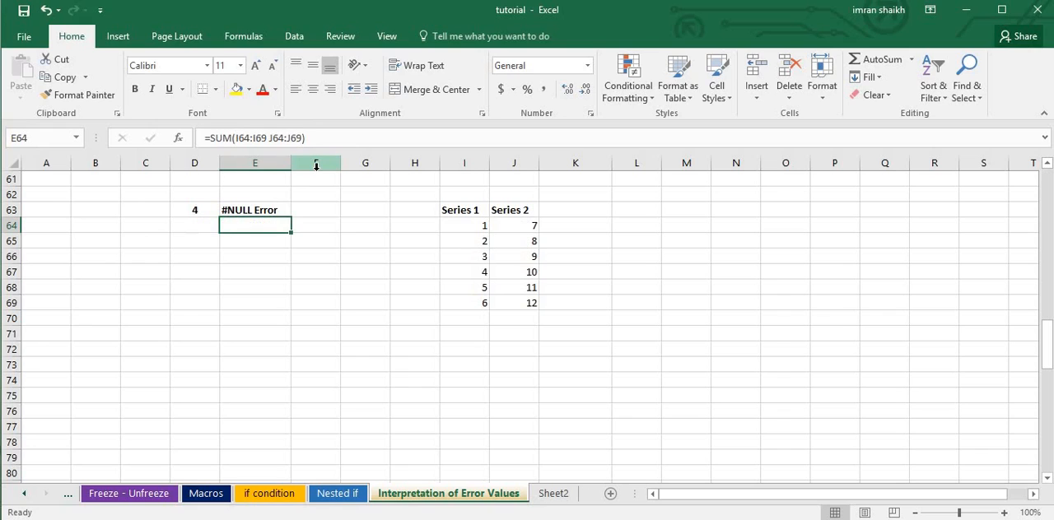
text(=sum)
key(Tab)
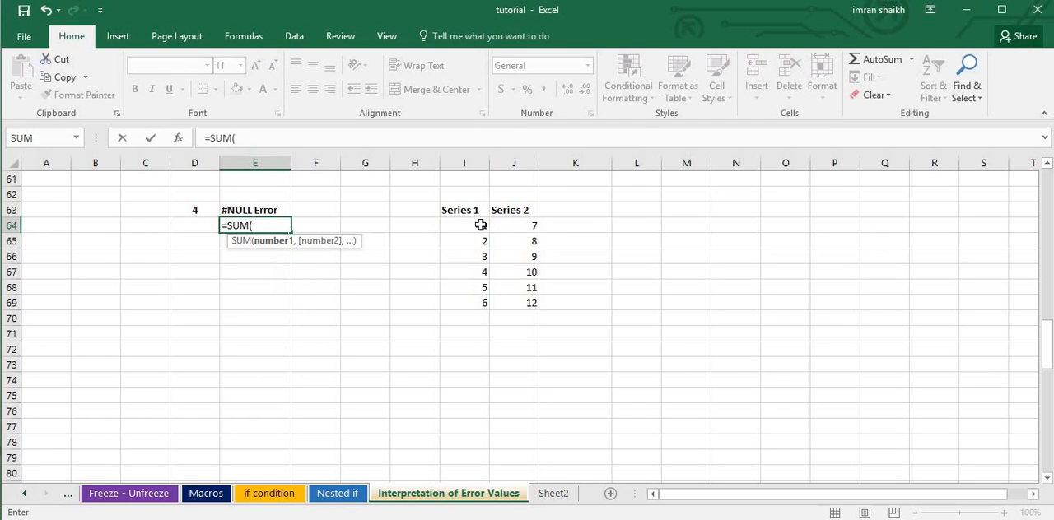
drag(483, 223, 474, 310)
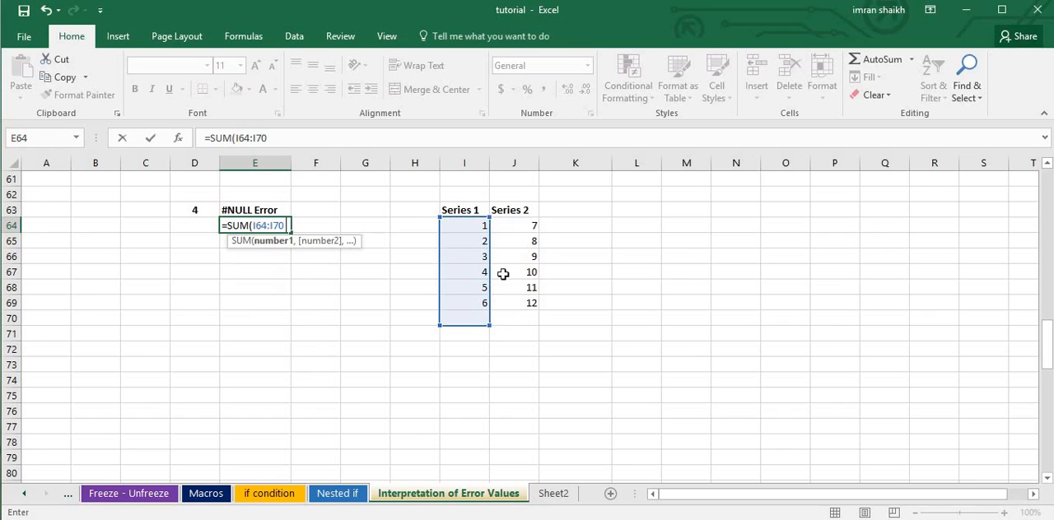
drag(522, 228, 535, 309)
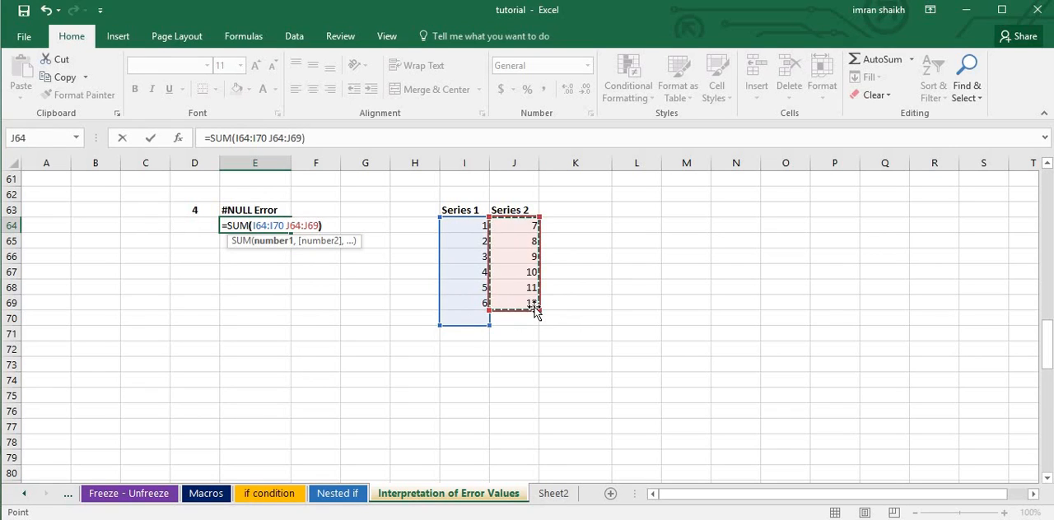
key(Return)
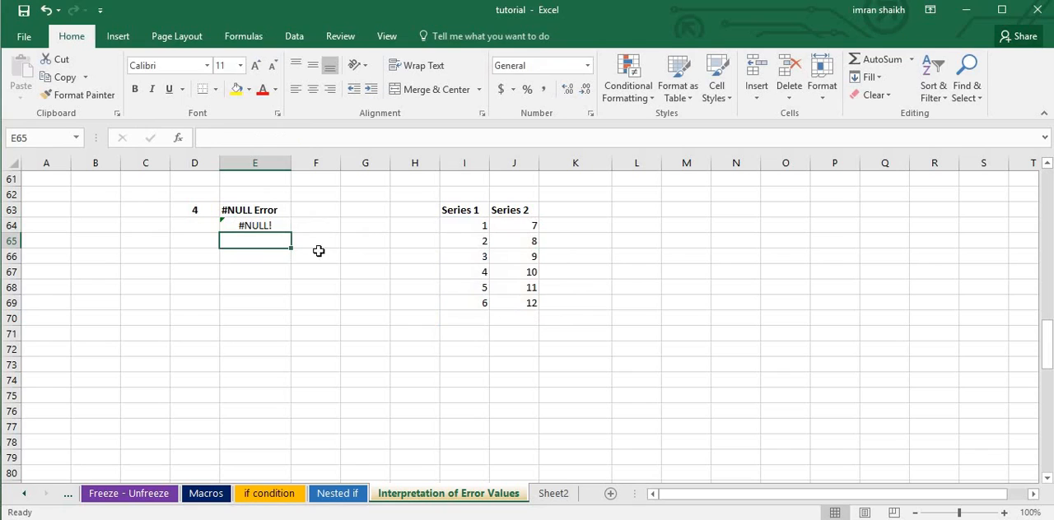
Replace the space between the two ranges in the E64 formula with a comma, making it =SUM(I64:I70,J64:J69).
click(257, 228)
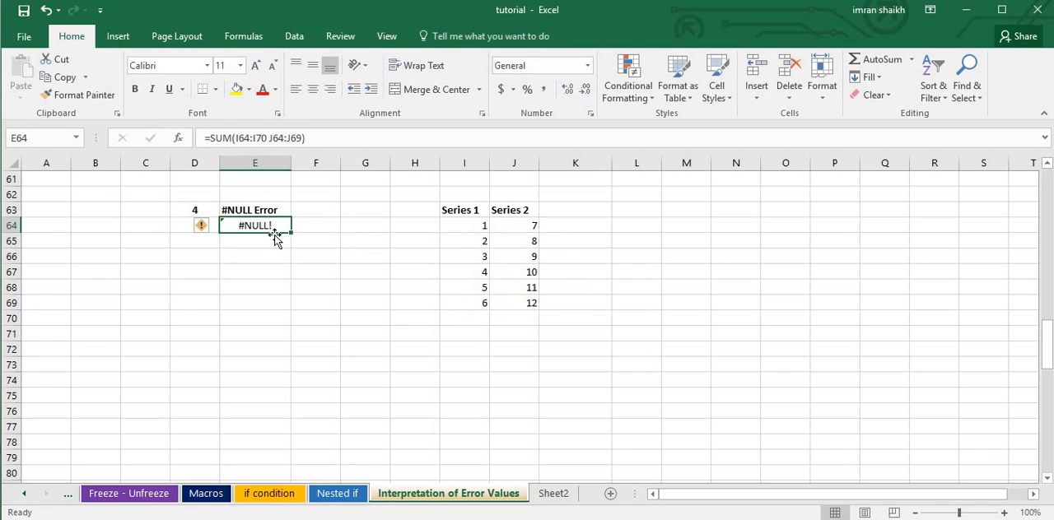
click(271, 139)
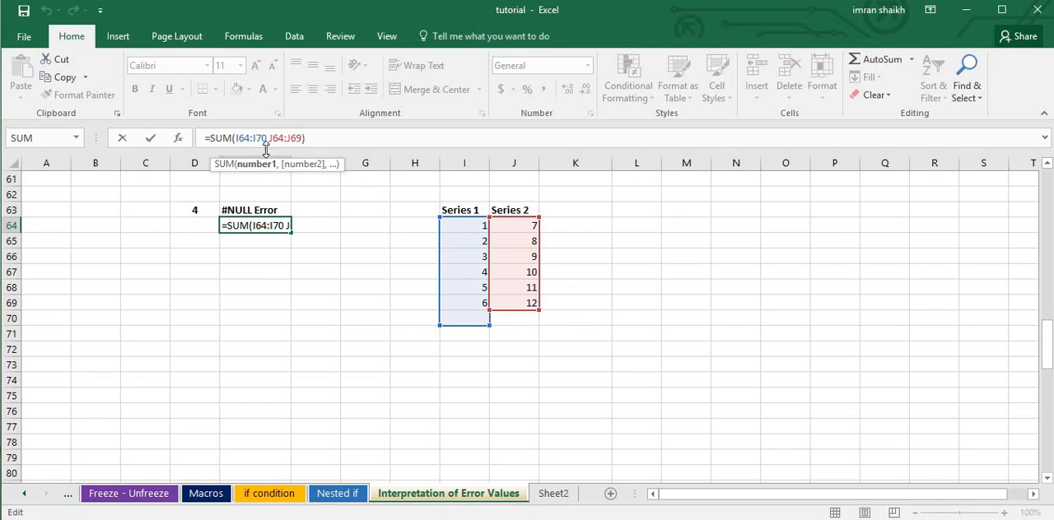
key(Delete)
text(,)
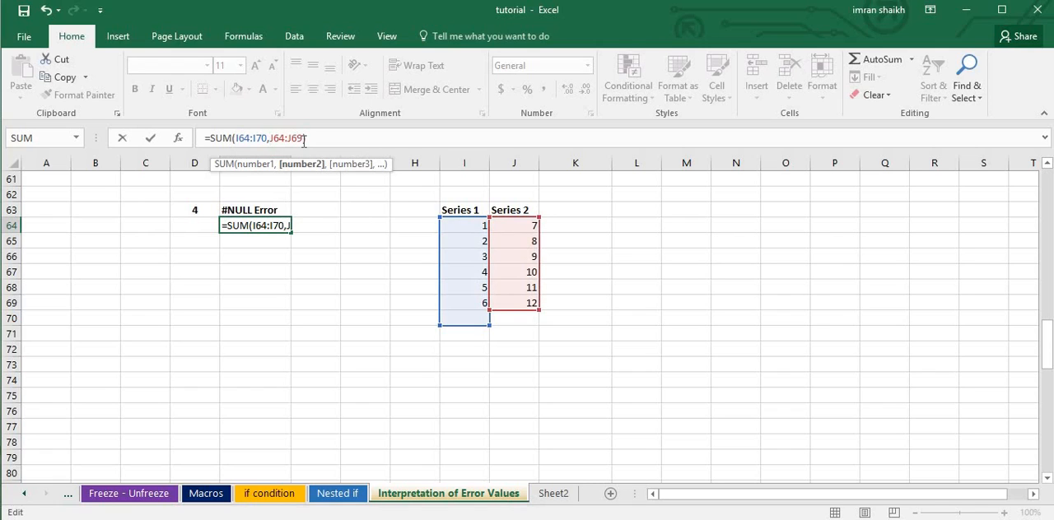
key(Return)
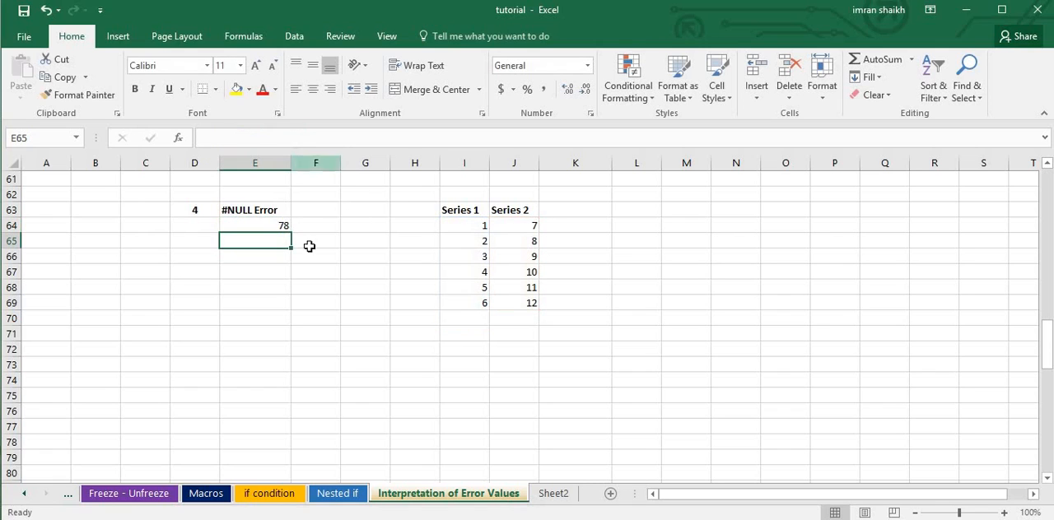
Change the comma in the E64 formula back to a space, giving =SUM(I64:I70 J64:J69), and check the result.
click(257, 225)
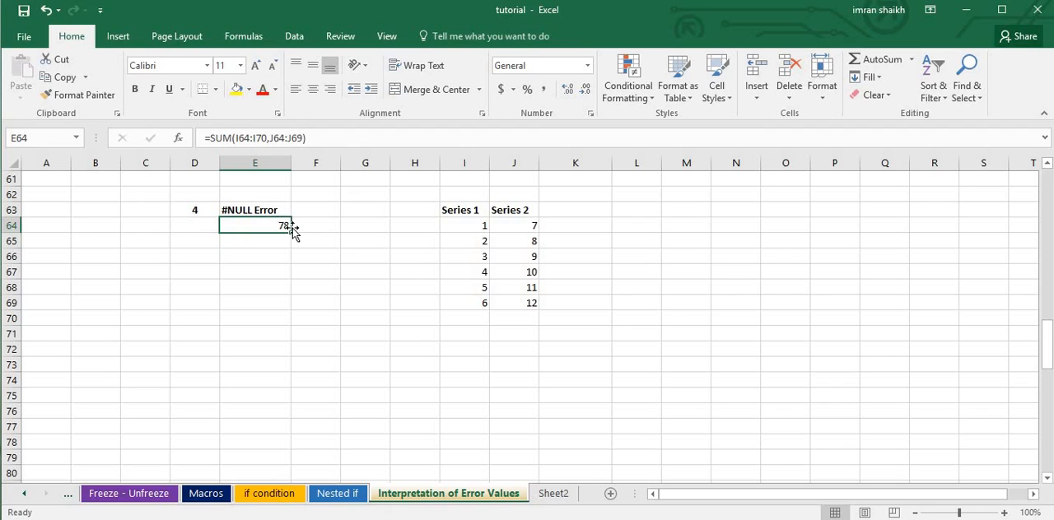
click(269, 138)
key(BackSpace)
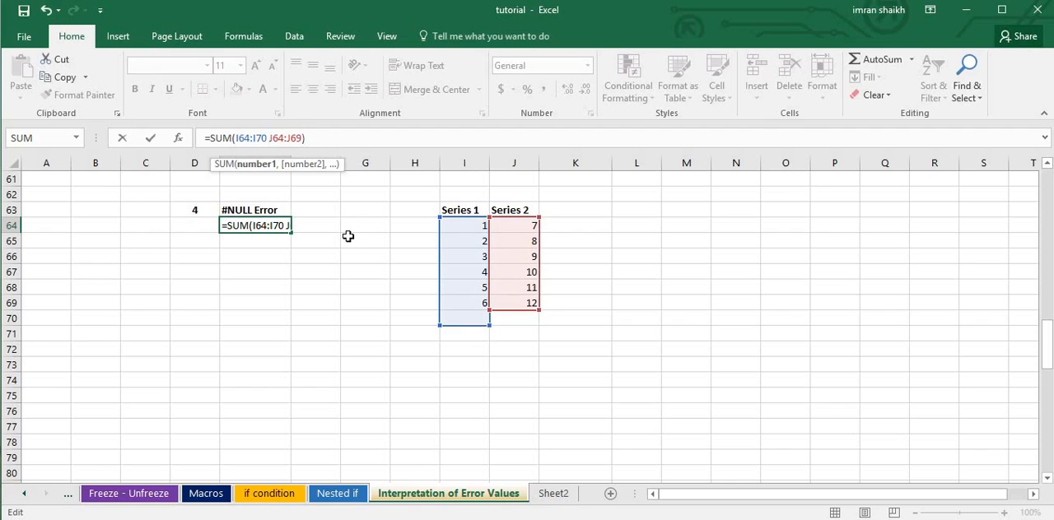
key(Return)
click(242, 229)
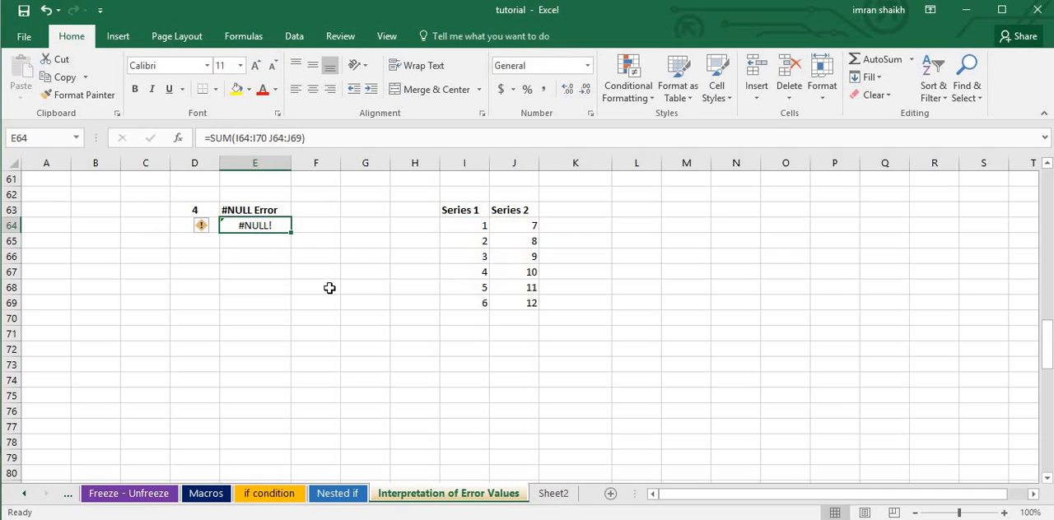
click(321, 320)
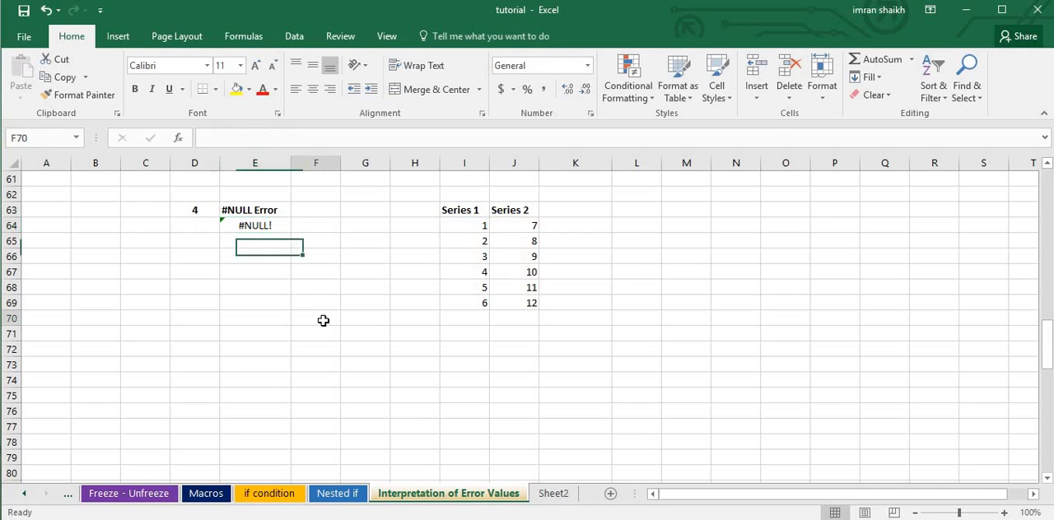
Clear the formula in E83 under #DIV/0 Error, re-enter it as =J83/0 and check the result.
scroll(324, 320, down, 5)
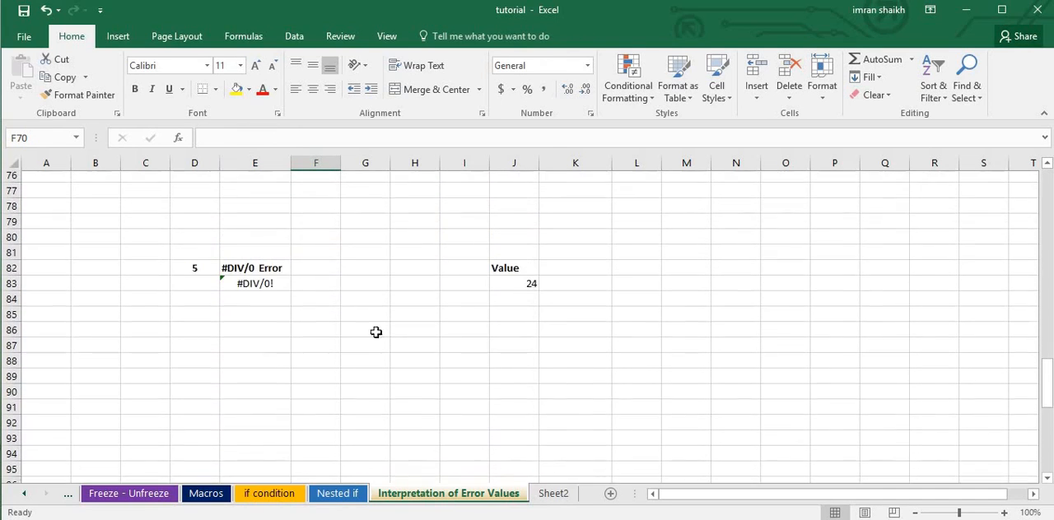
click(1046, 478)
double_click(1046, 481)
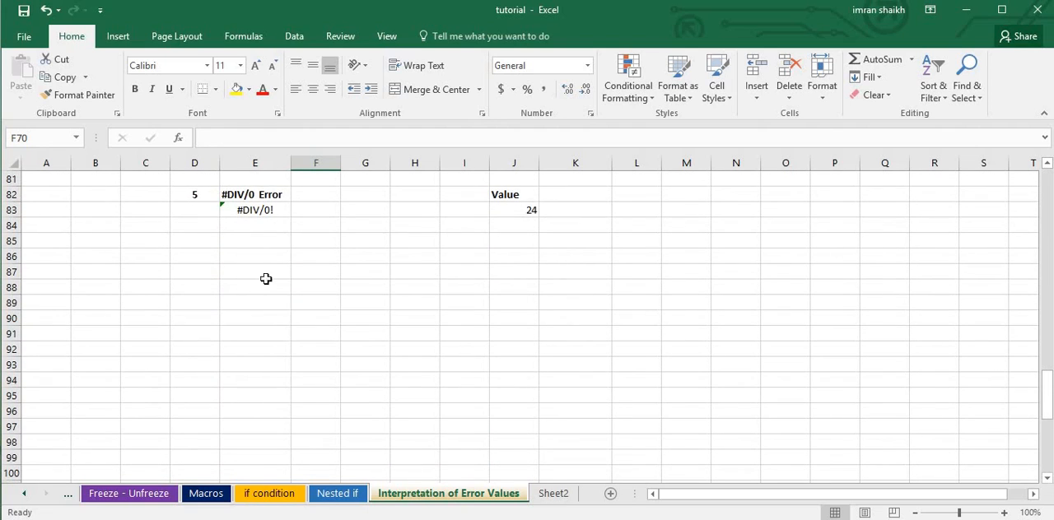
click(265, 211)
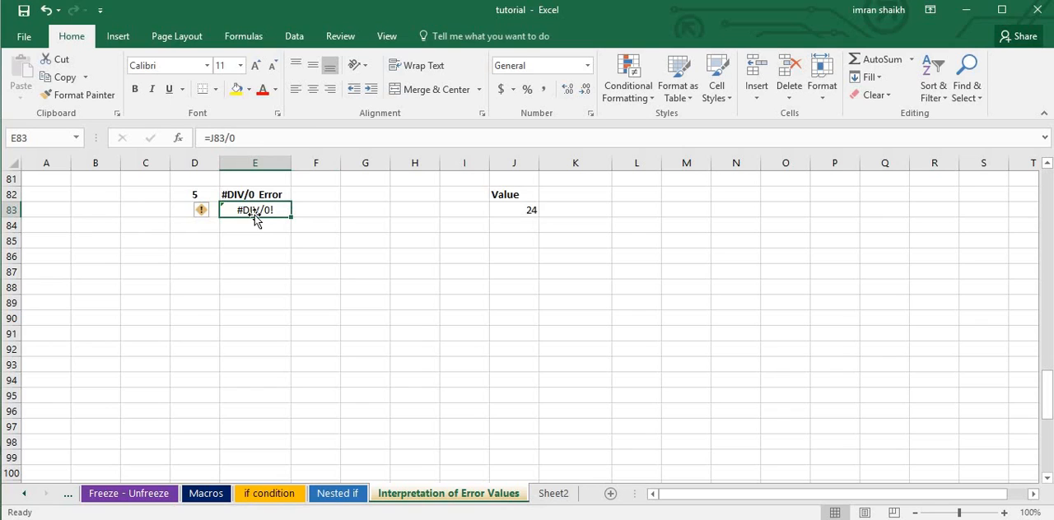
key(Delete)
text(=)
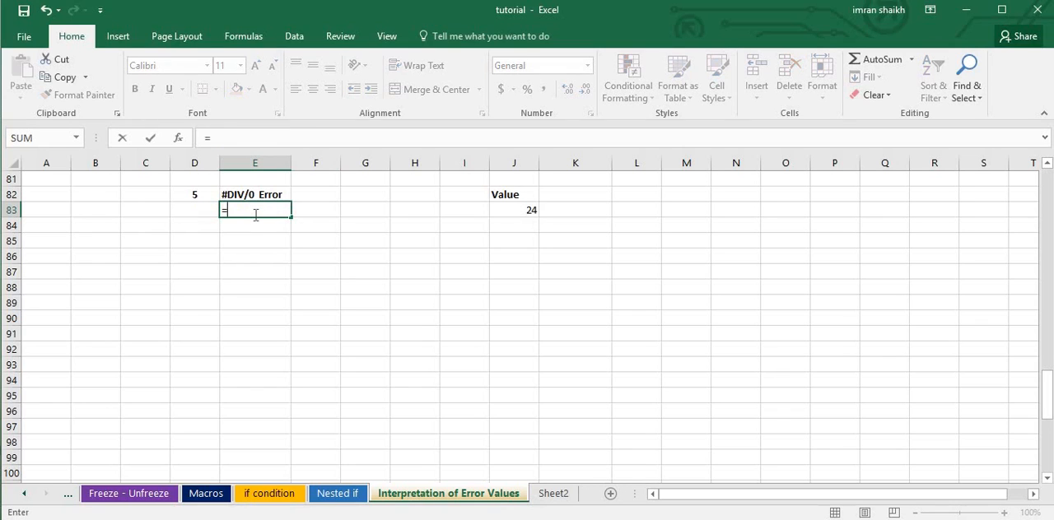
click(532, 210)
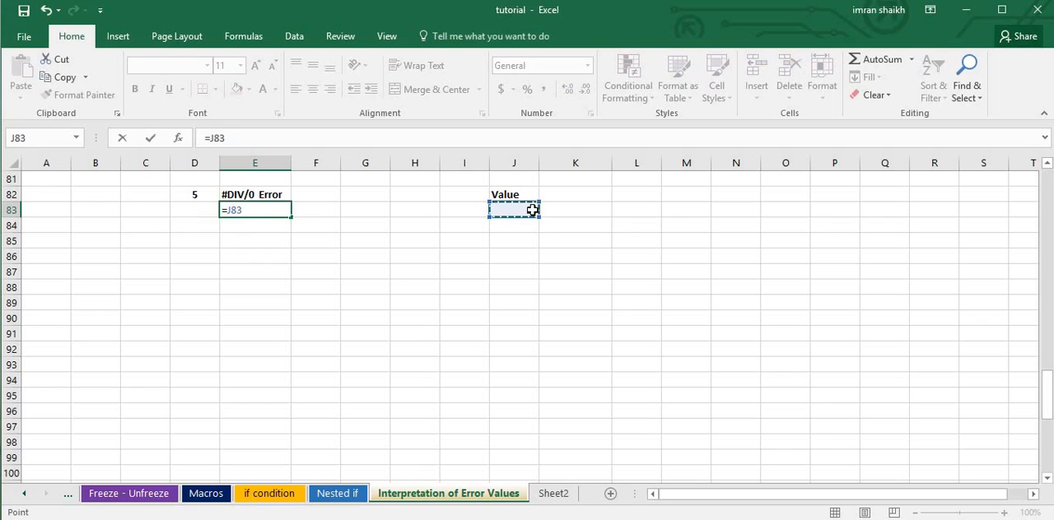
text(/0)
key(Return)
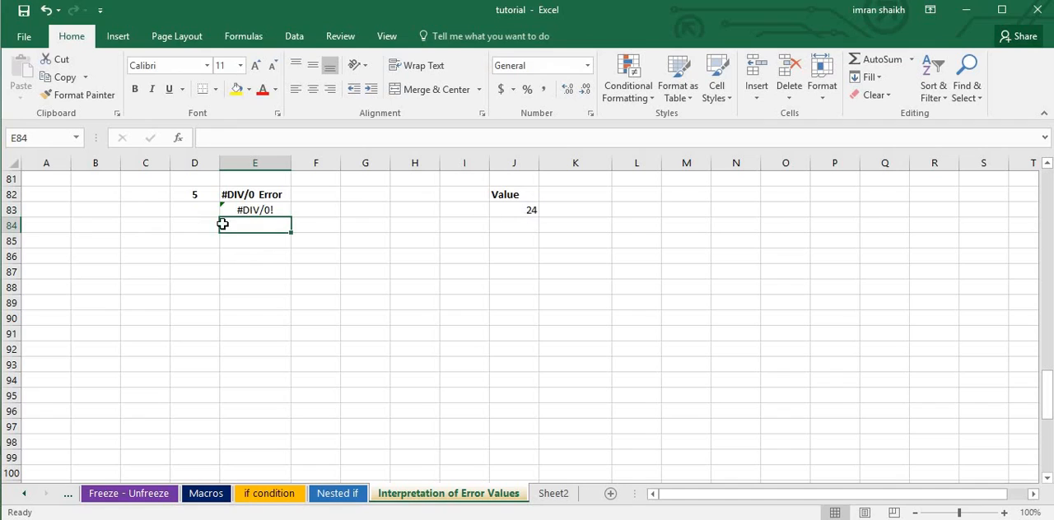
click(262, 210)
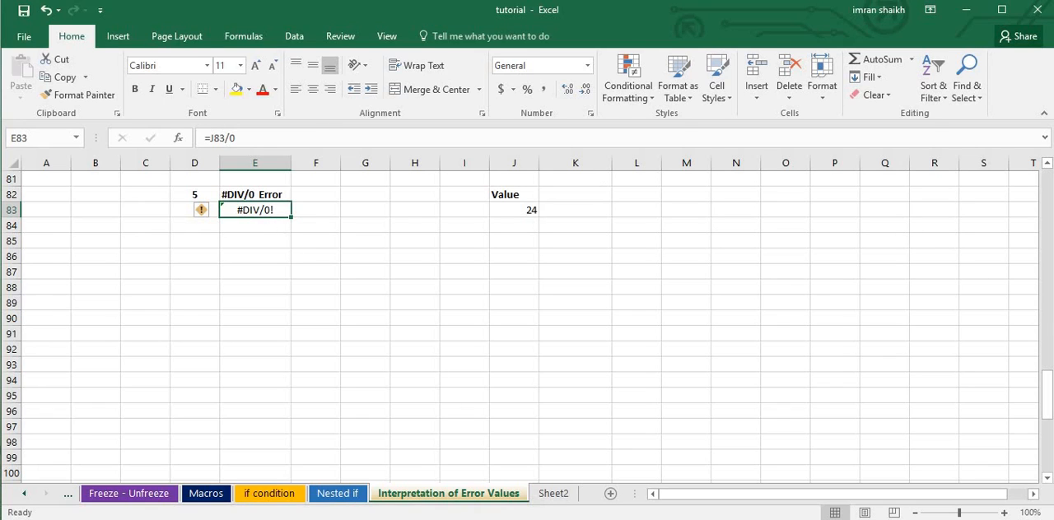
Clear the formula in E102 under #REF Error and enter 4 in Q102 as the second value.
drag(1046, 395, 1046, 442)
click(247, 214)
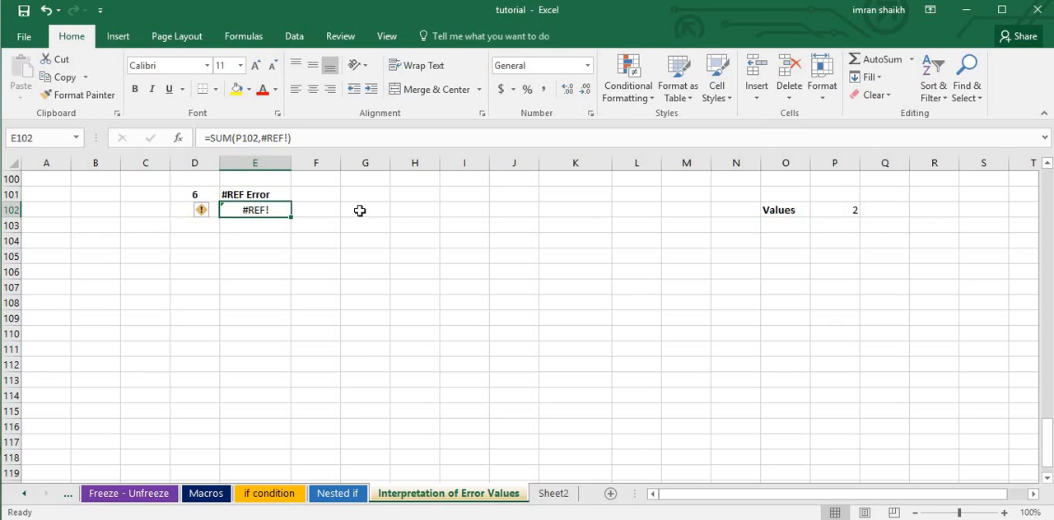
key(Delete)
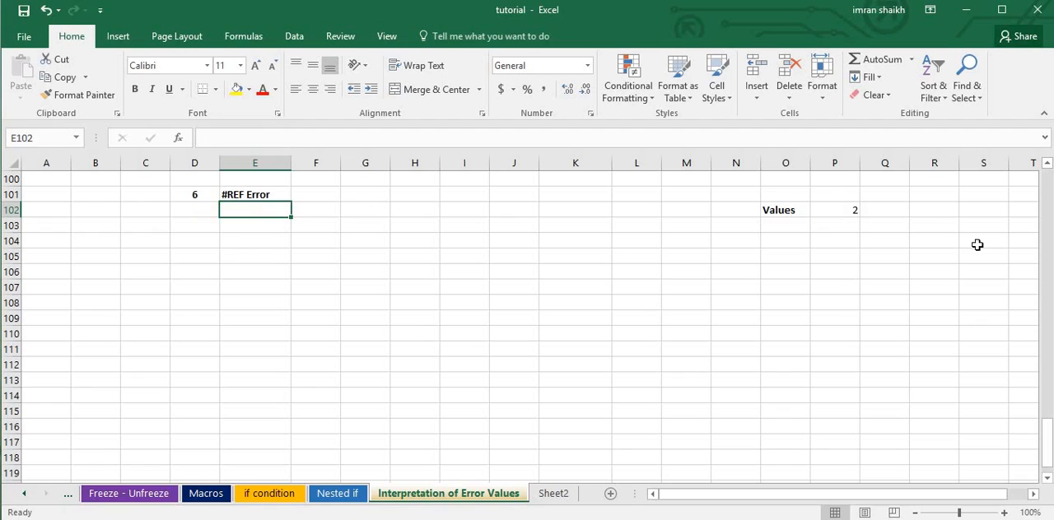
click(891, 211)
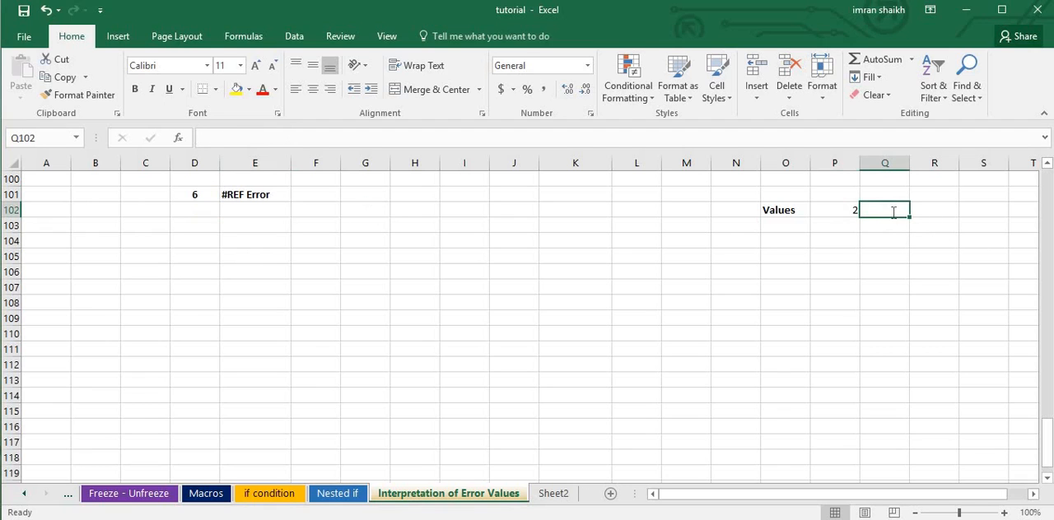
text(4)
click(817, 284)
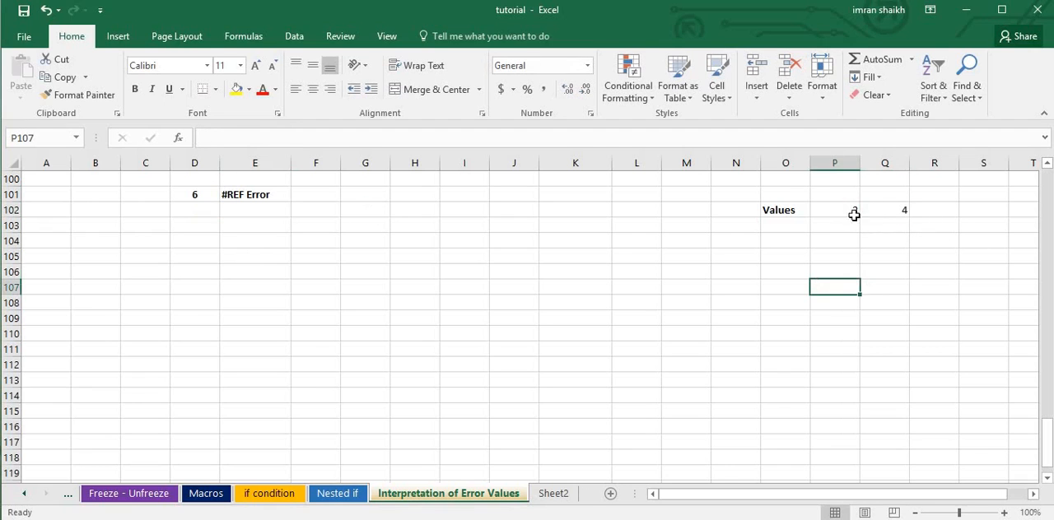
Enter =SUM(P102,Q102) in E102 under #REF Error and check the result.
click(265, 211)
text(=)
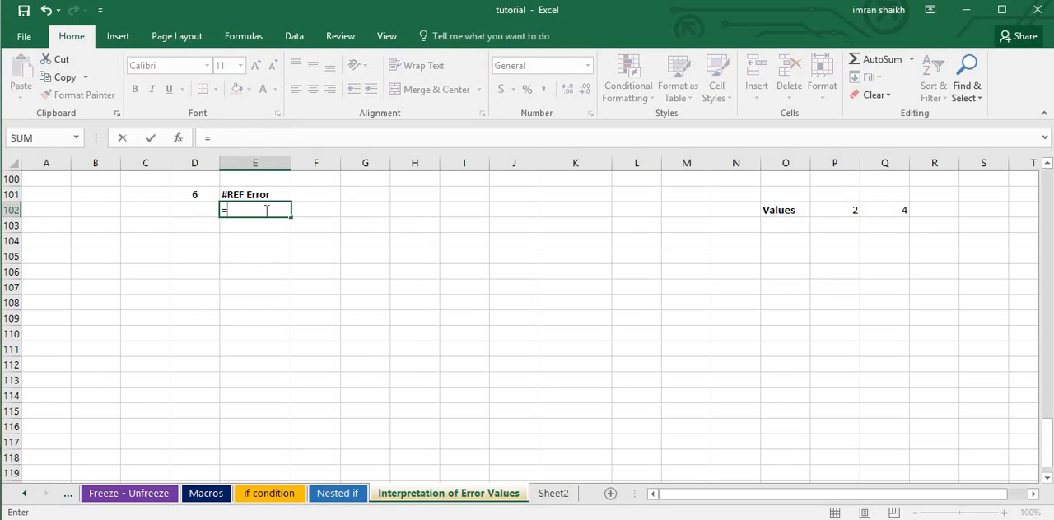
text(sum)
key(Tab)
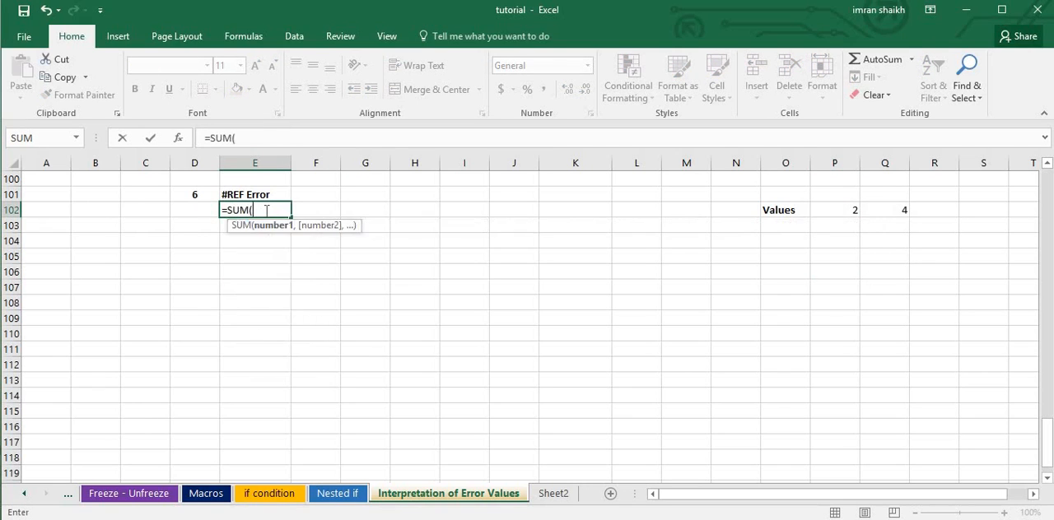
click(850, 211)
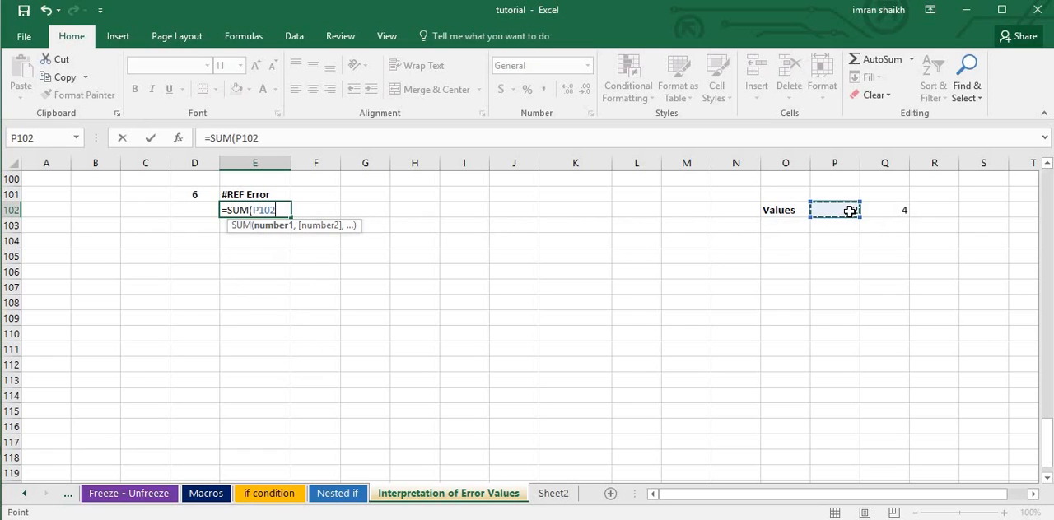
text(,)
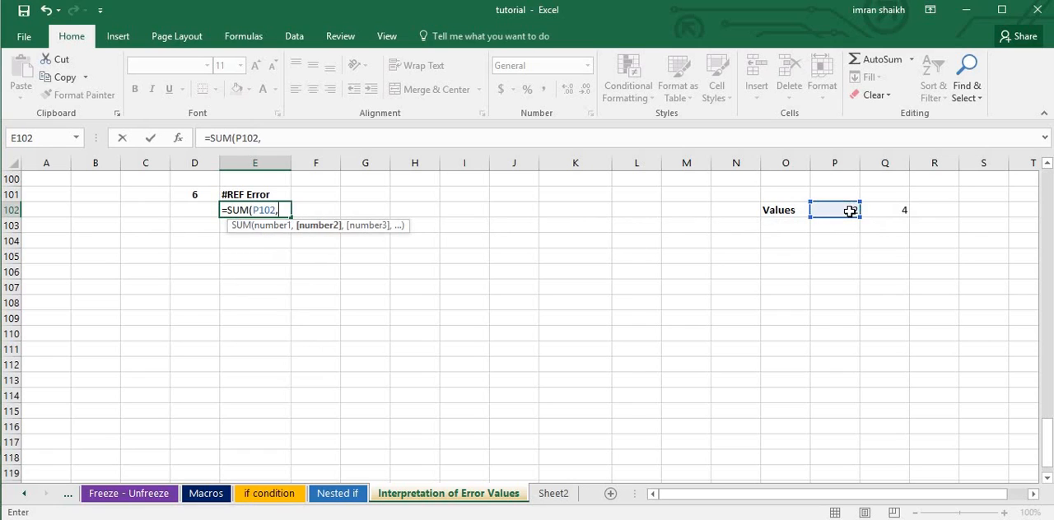
click(897, 210)
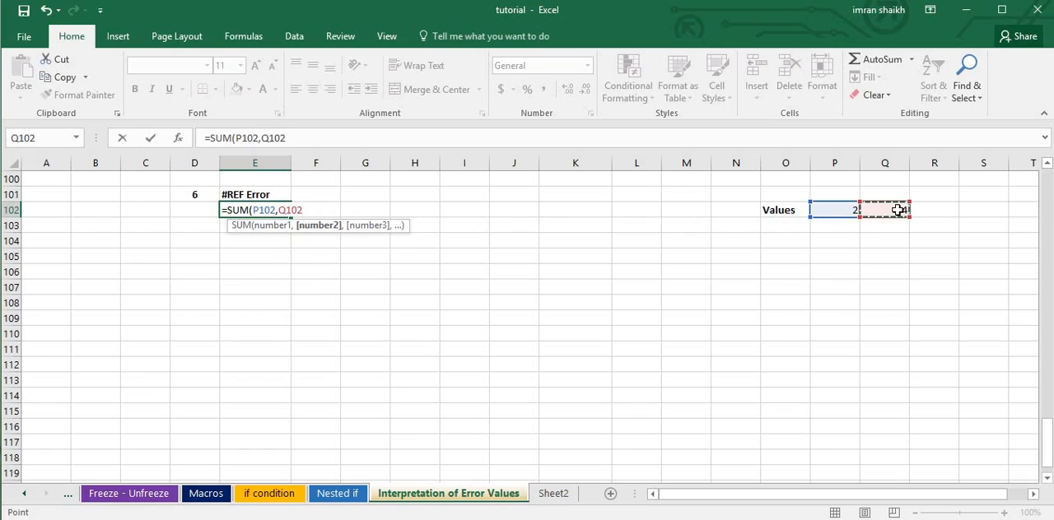
text())
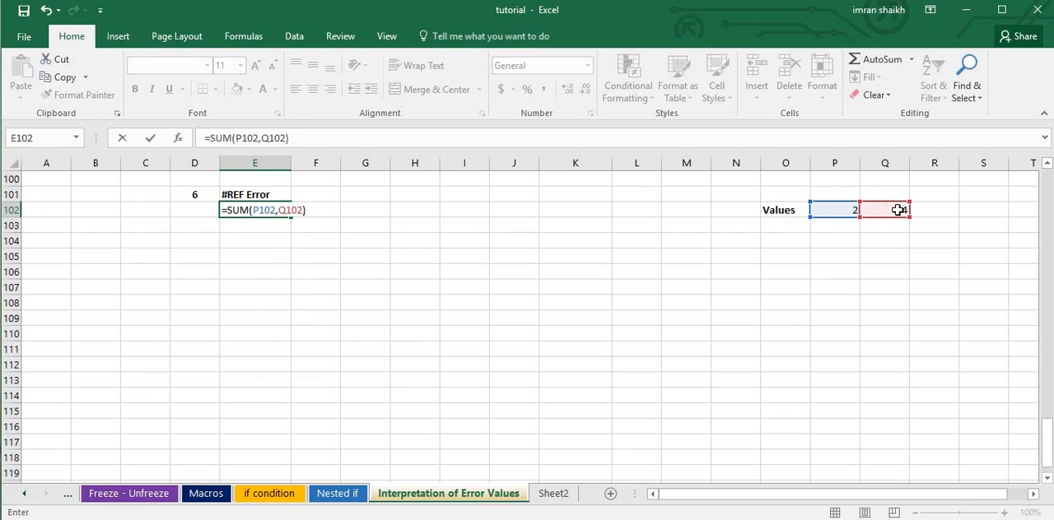
key(Return)
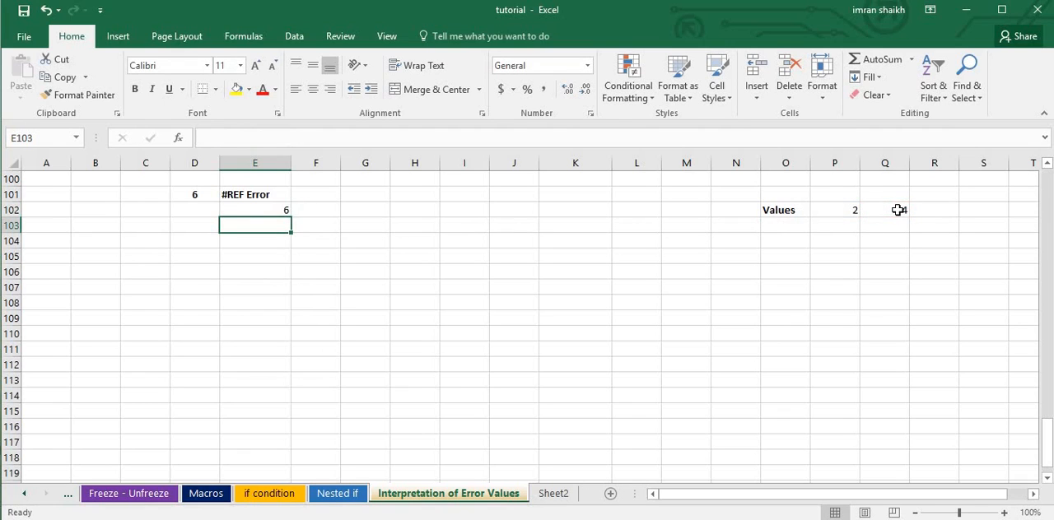
click(271, 211)
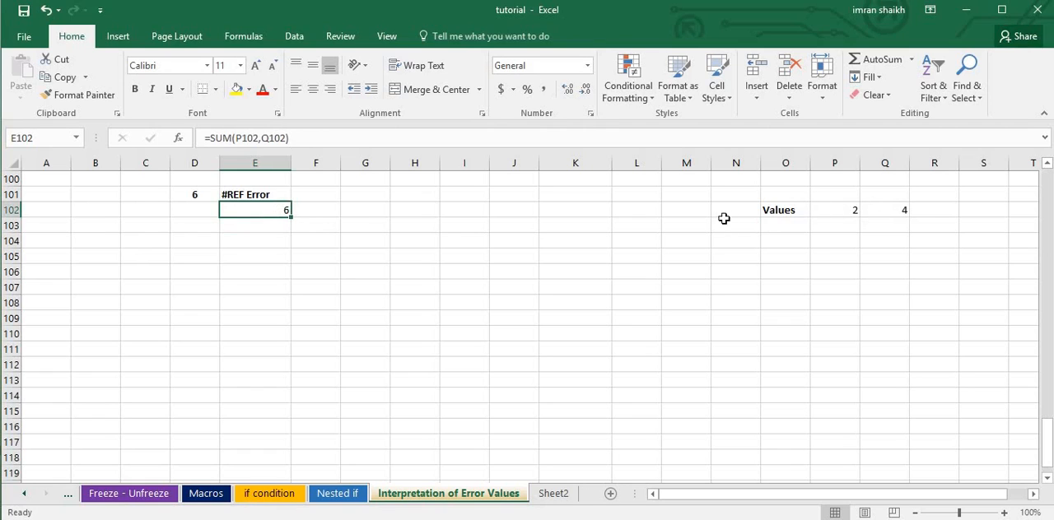
Delete column Q, check the effect on the E102 formula, and undo the deletion.
right_click(884, 163)
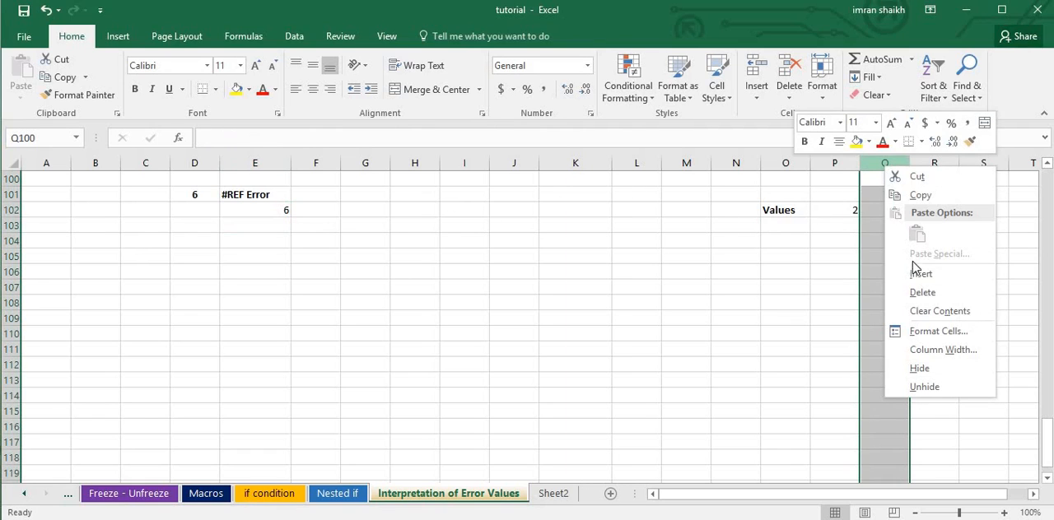
click(884, 163)
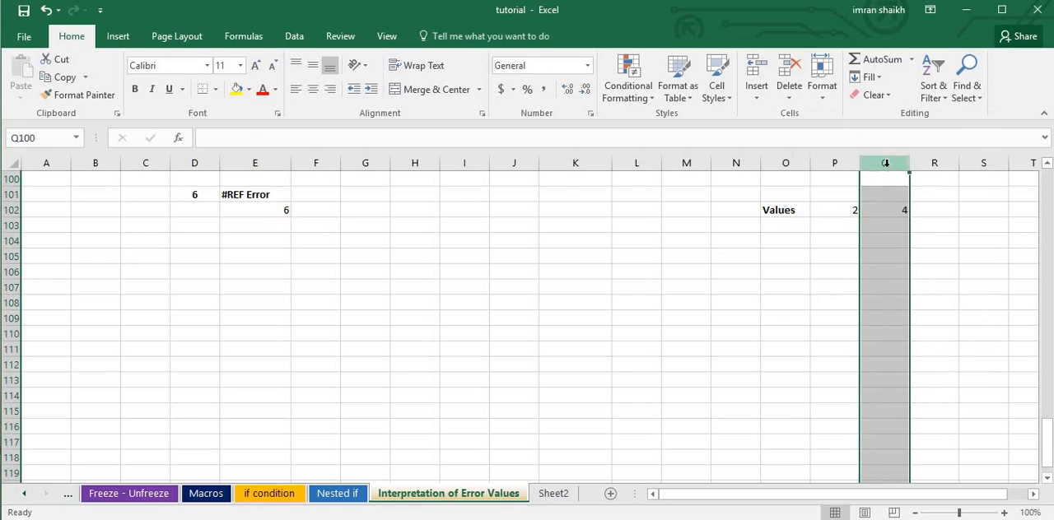
right_click(886, 163)
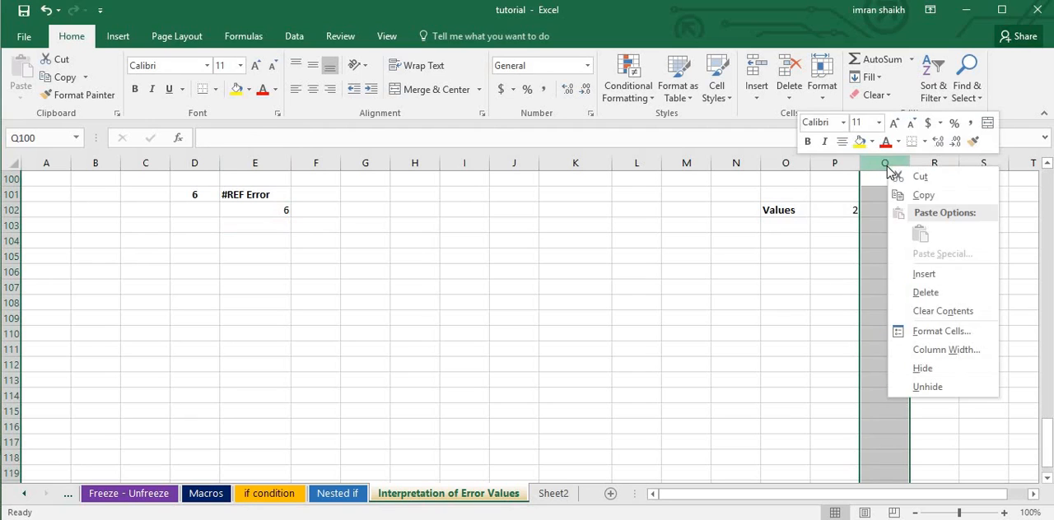
click(929, 292)
click(255, 211)
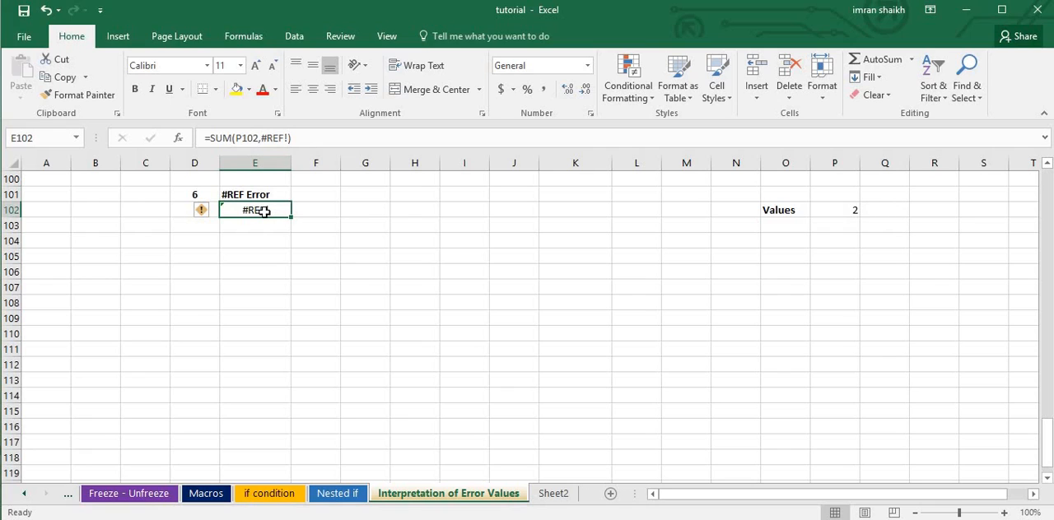
key(ctrl+z)
click(888, 222)
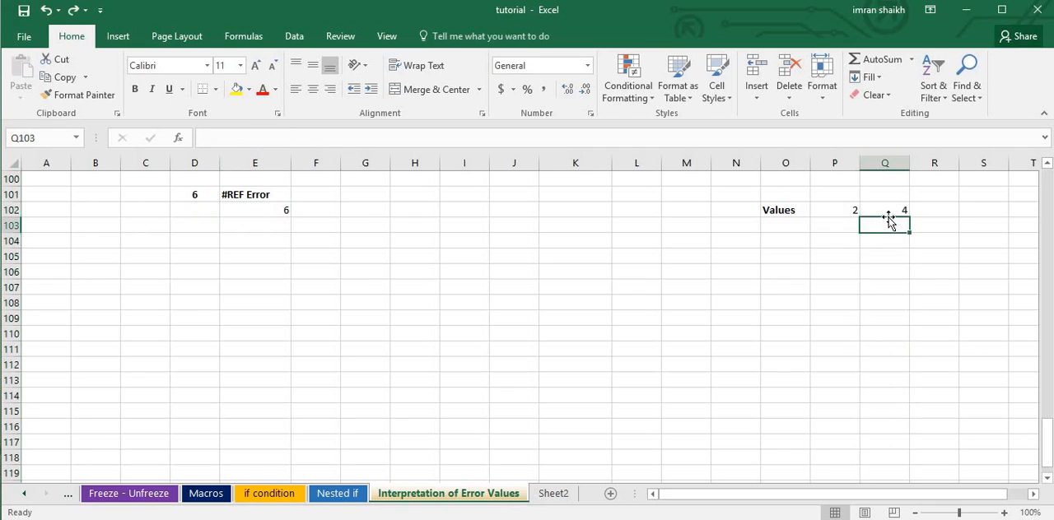
Clear the formula in E102, re-enter it as =SUM(P102,Q102) and check the result.
click(275, 212)
key(Delete)
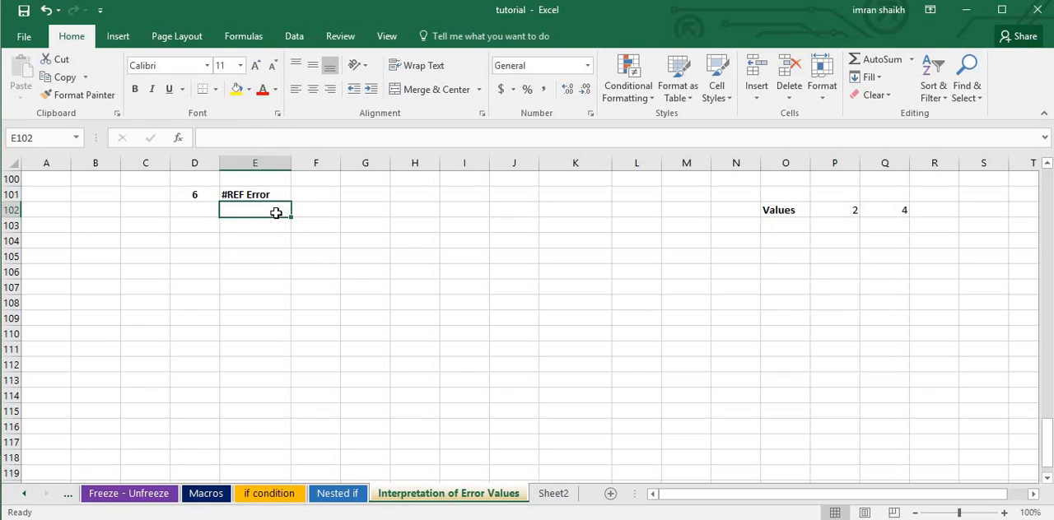
text(=sum)
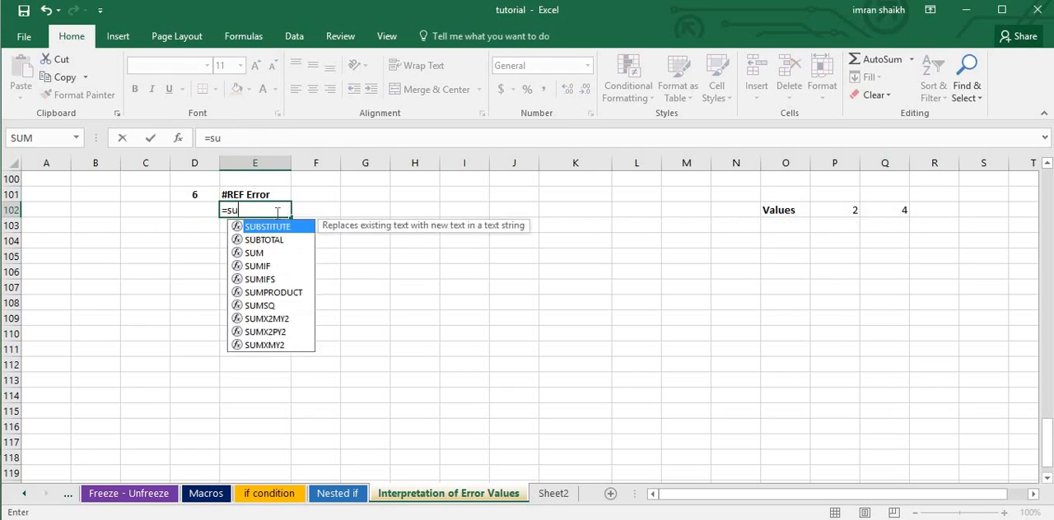
key(Tab)
click(837, 211)
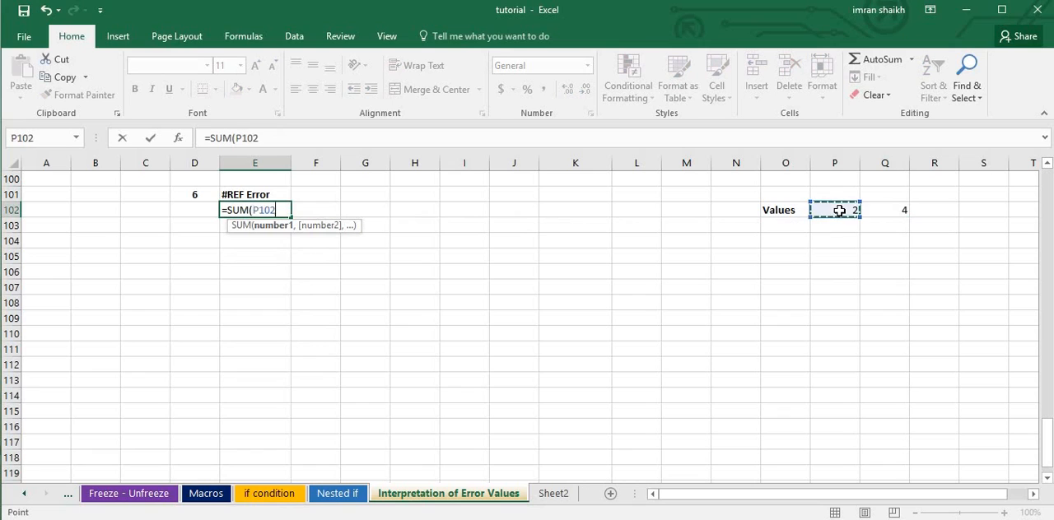
text(,)
click(865, 211)
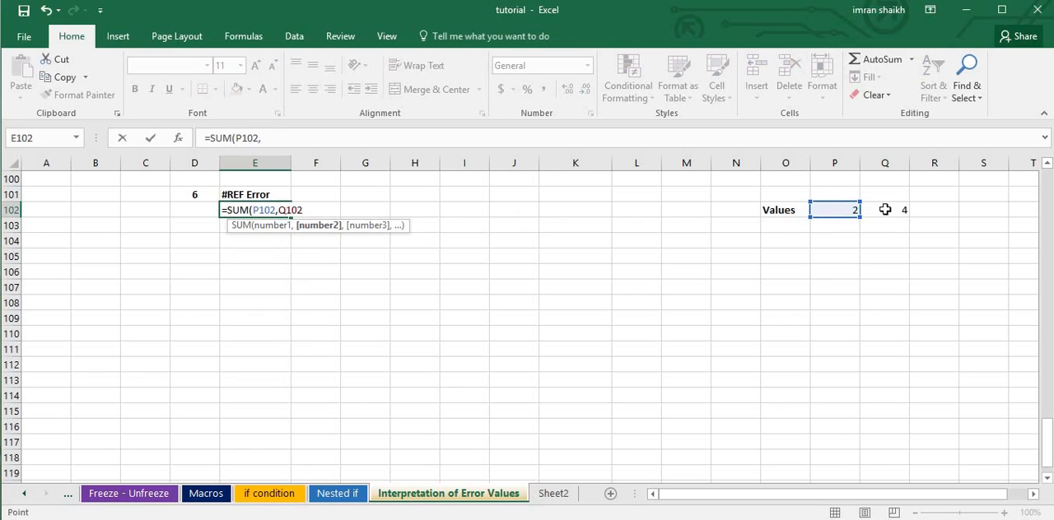
text())
key(Return)
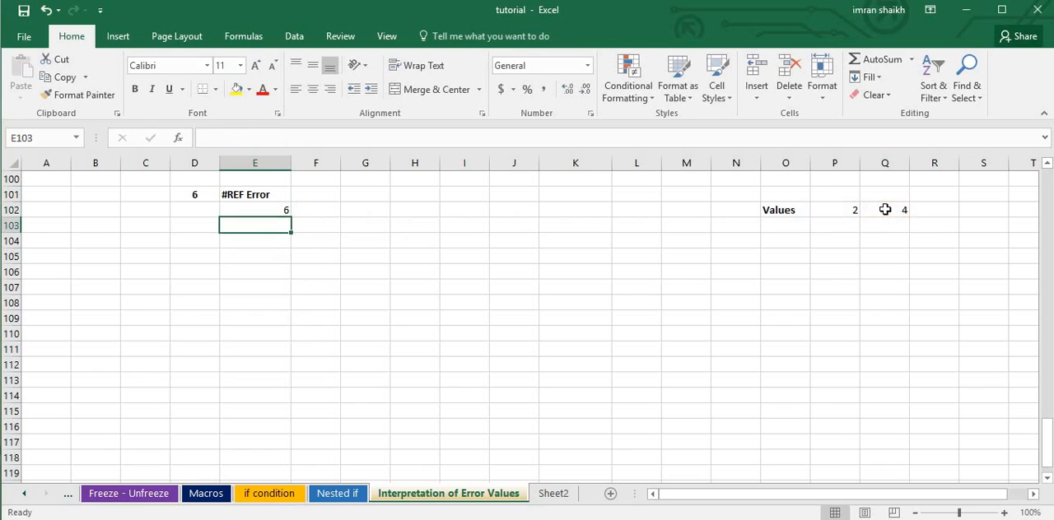
click(275, 210)
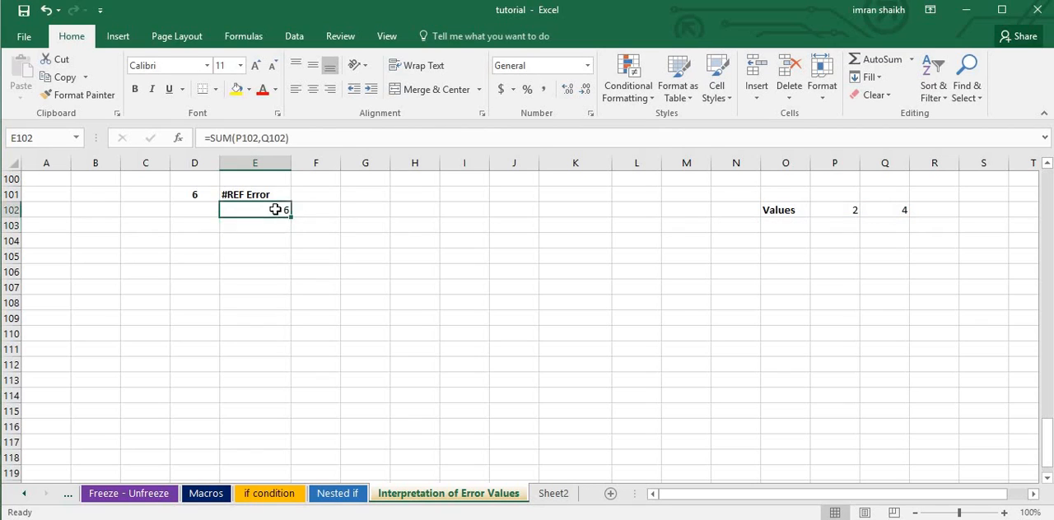
Delete column Q, which the E102 sum refers to, and inspect the resulting formula in E102.
right_click(891, 161)
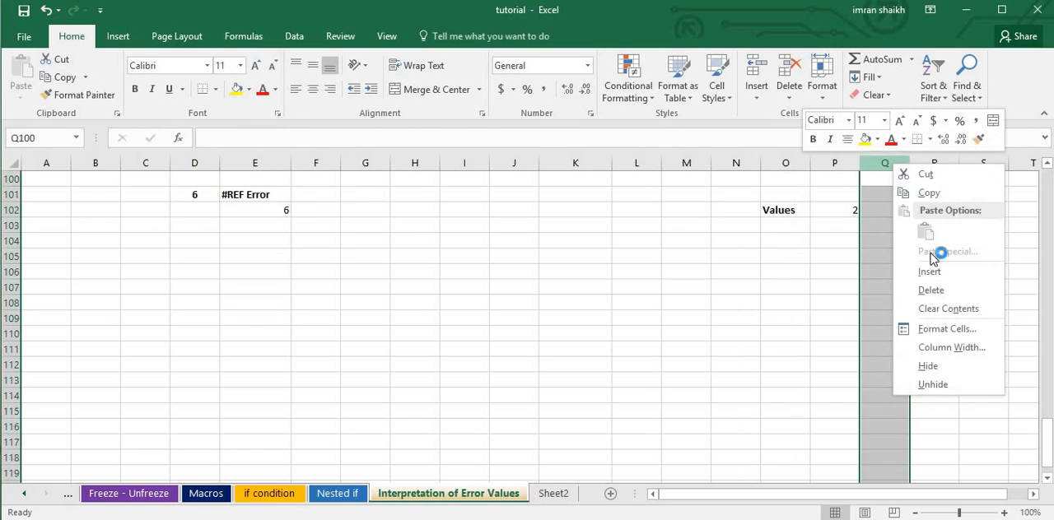
click(930, 290)
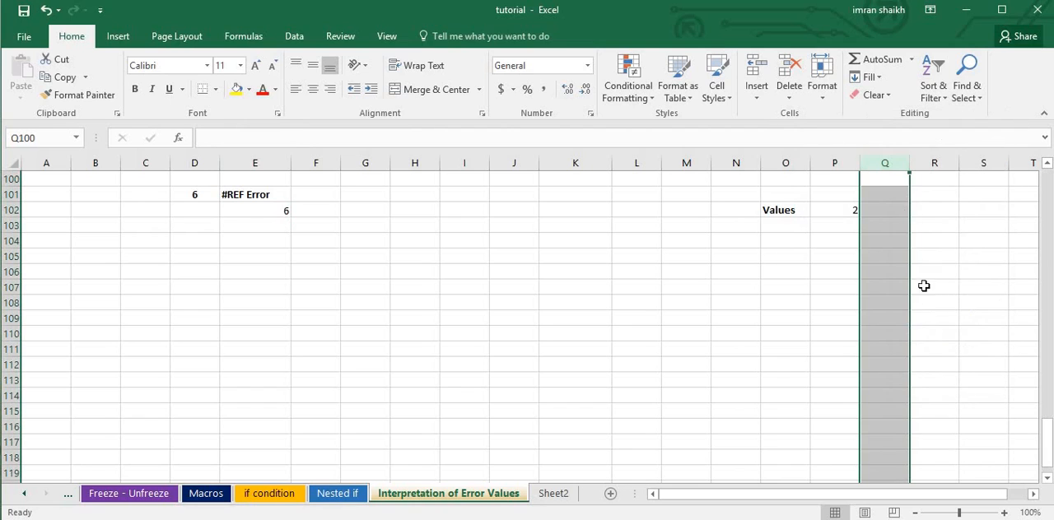
click(793, 302)
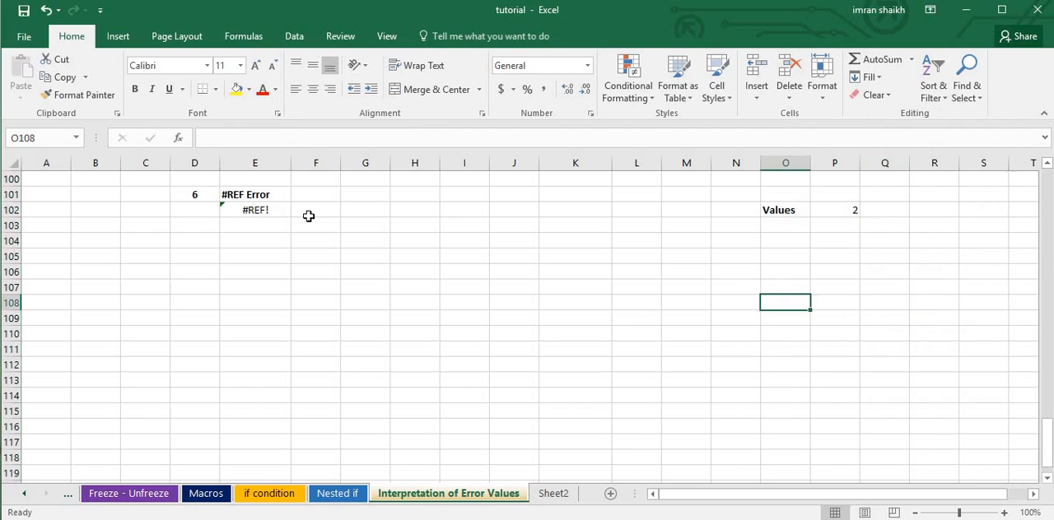
click(259, 215)
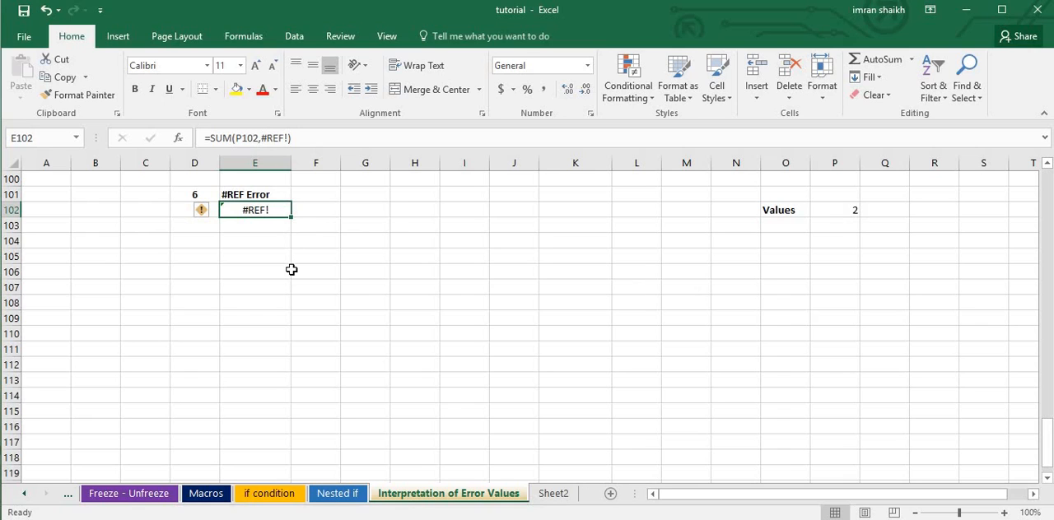
Examine the E121 formula under #Value Error and the cells K121, L121 and M121 it adds.
scroll(509, 352, down, 4)
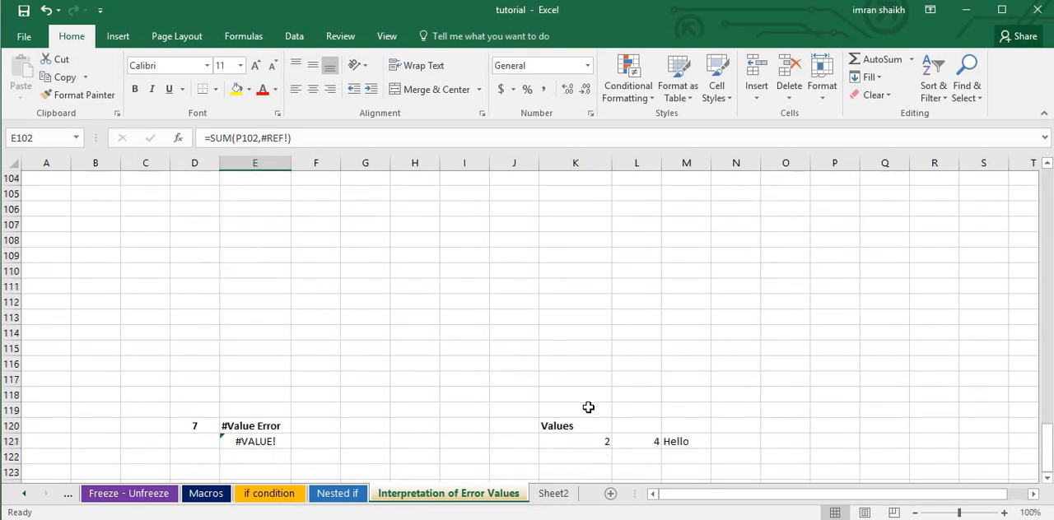
scroll(578, 399, down, 2)
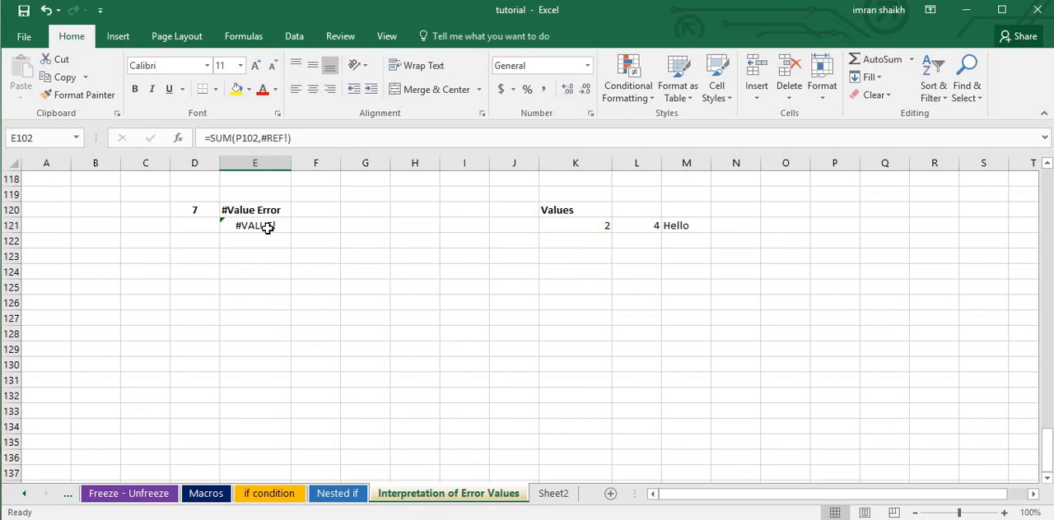
click(268, 228)
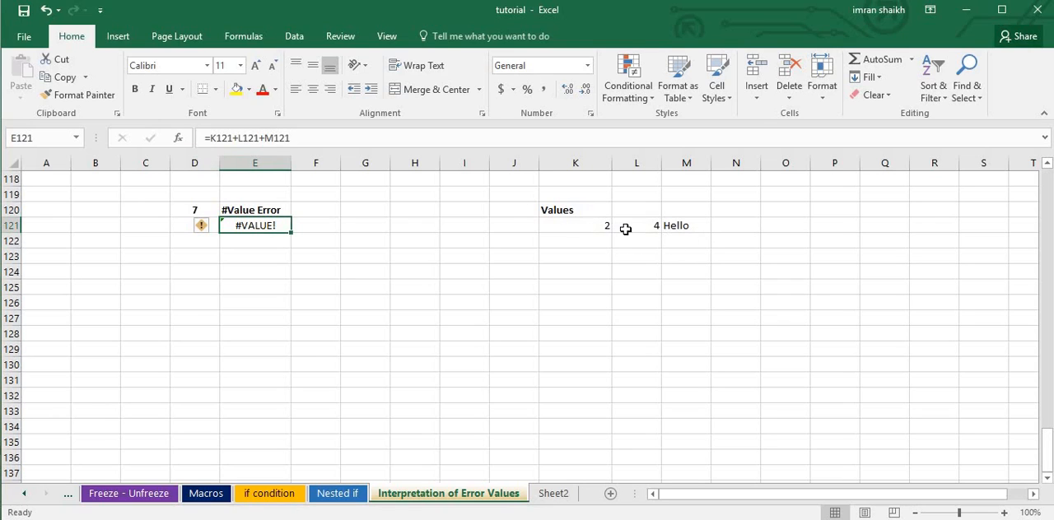
click(596, 228)
click(647, 228)
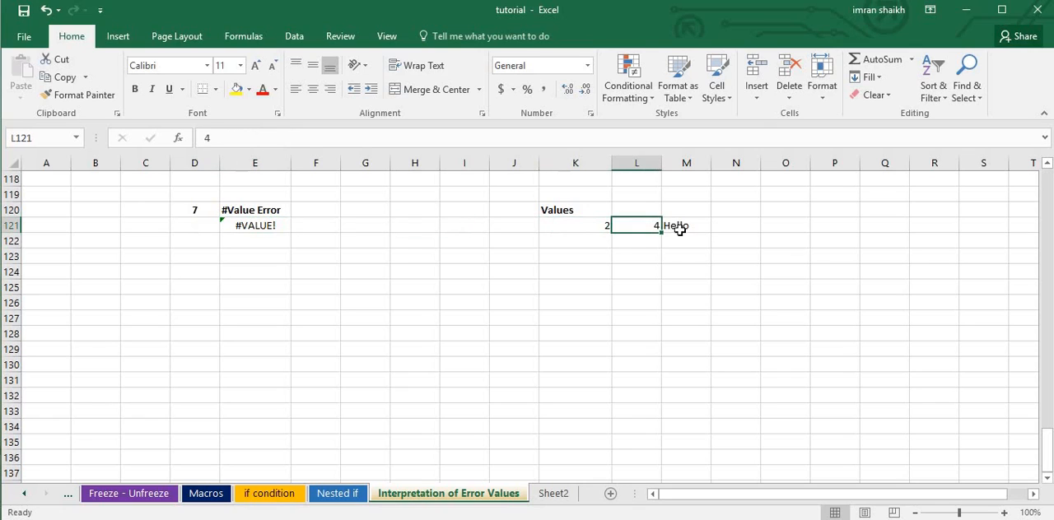
click(687, 228)
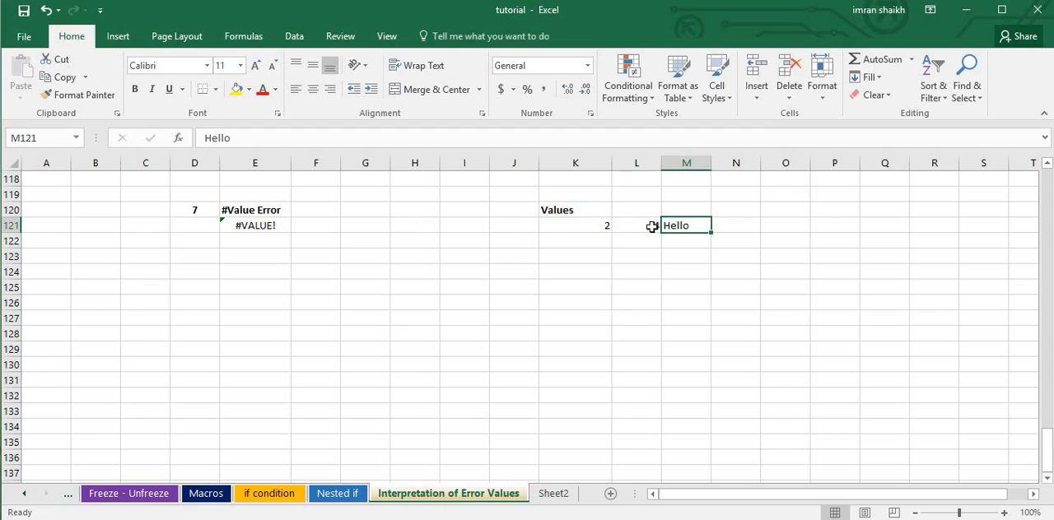
Clear the formula in E121 under #Value Error, re-enter it as =K121+L121+M121 and check the result.
click(259, 229)
key(Delete)
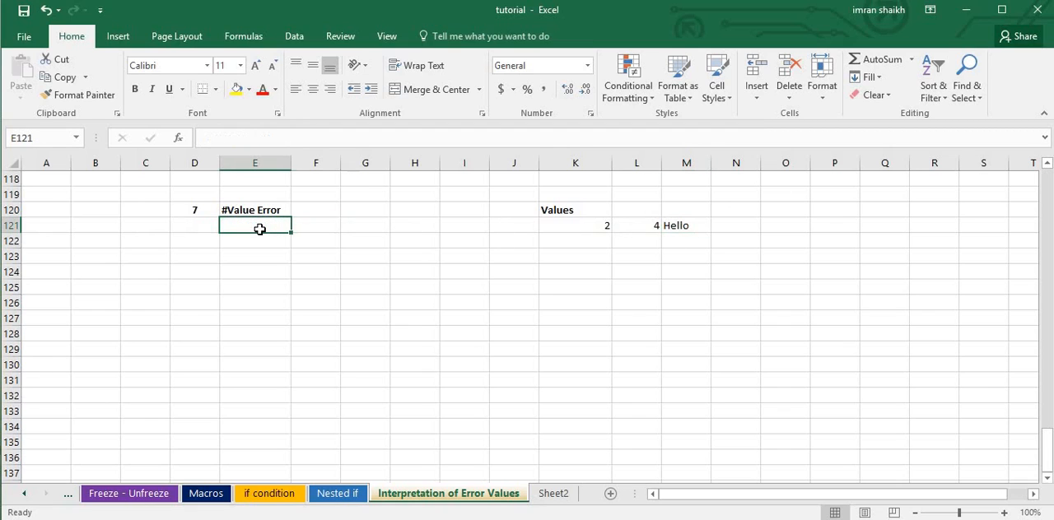
text(=)
click(599, 227)
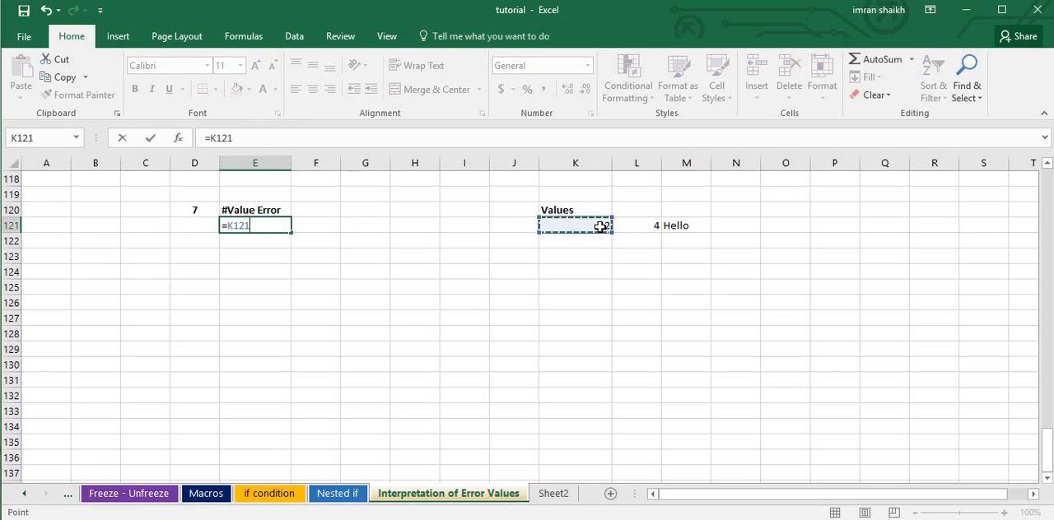
text(+)
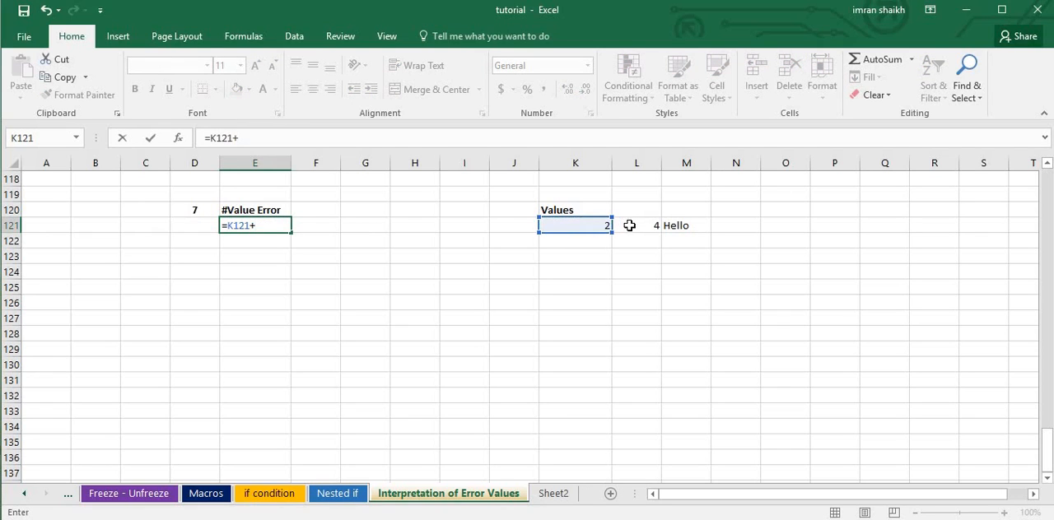
click(632, 226)
text(+)
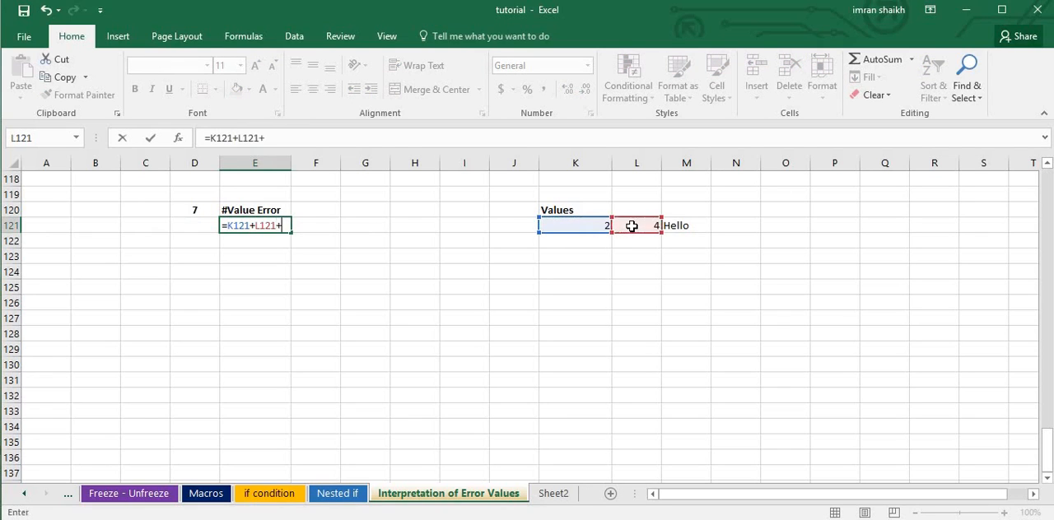
click(678, 225)
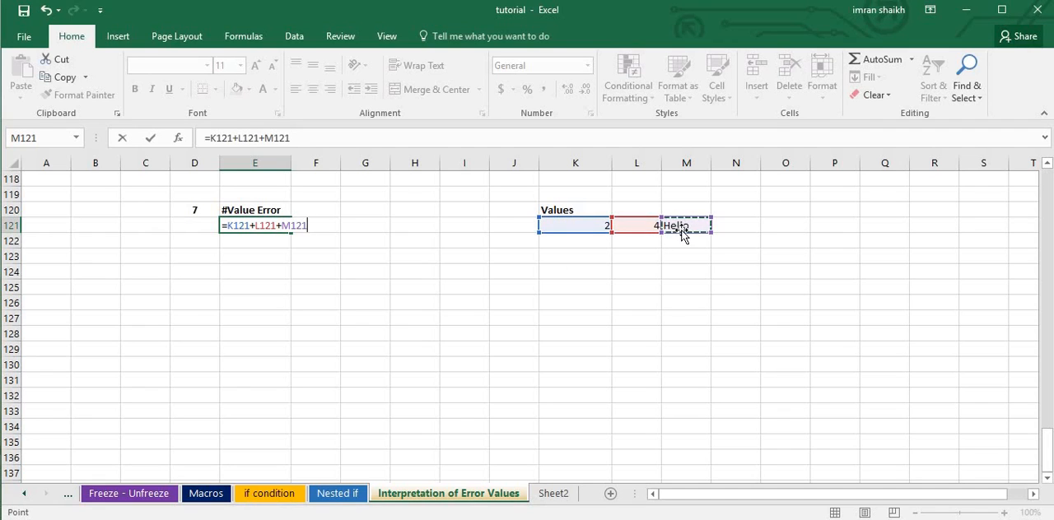
key(Return)
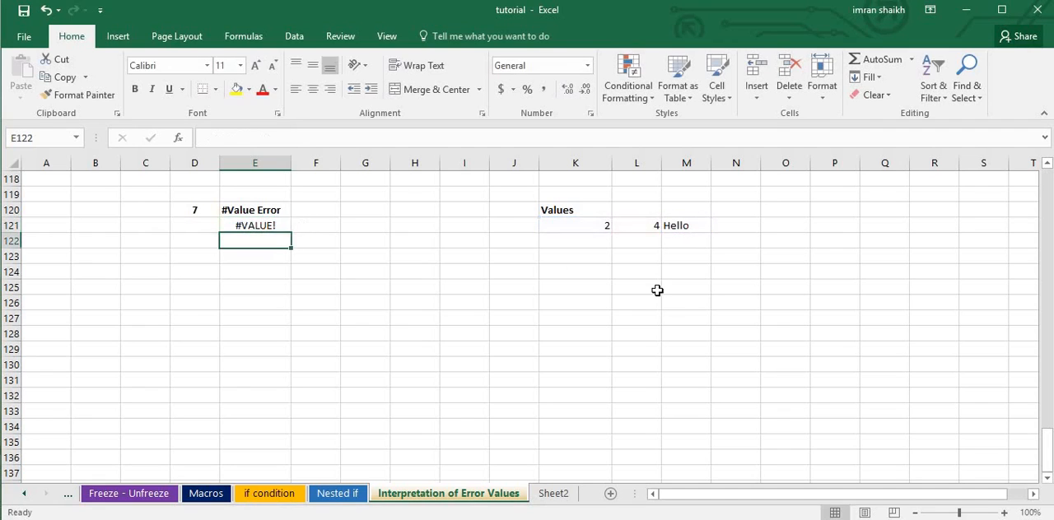
click(252, 223)
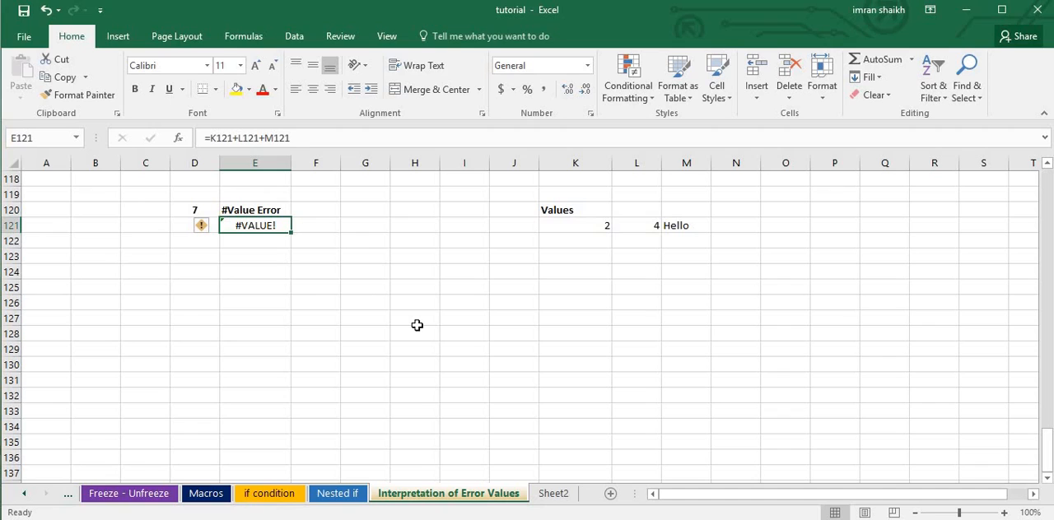
Review the list of seven error values in B2:B8, going through the #NULL!, #DIV/0!, #REF! and #VALUE! entries.
scroll(416, 325, up, 3)
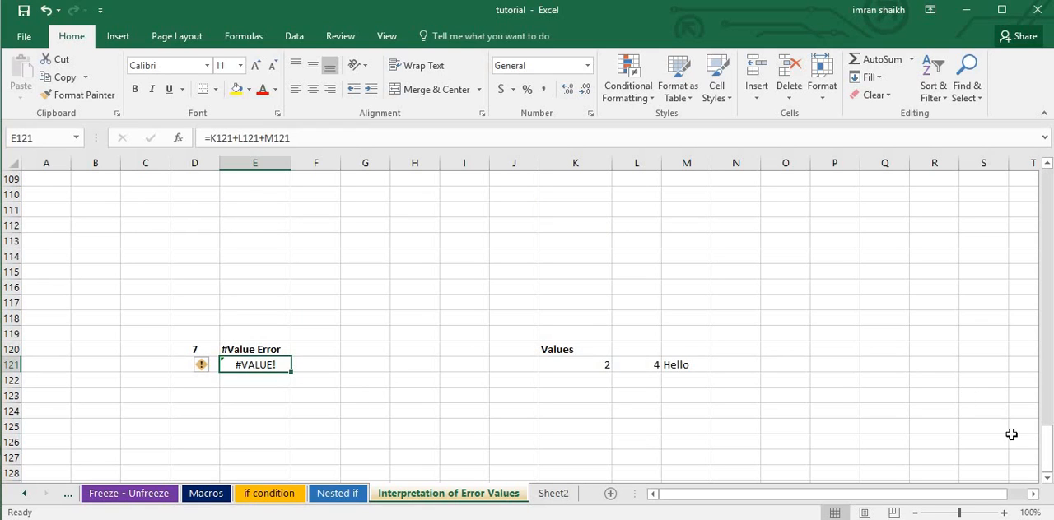
drag(1045, 448, 1042, 183)
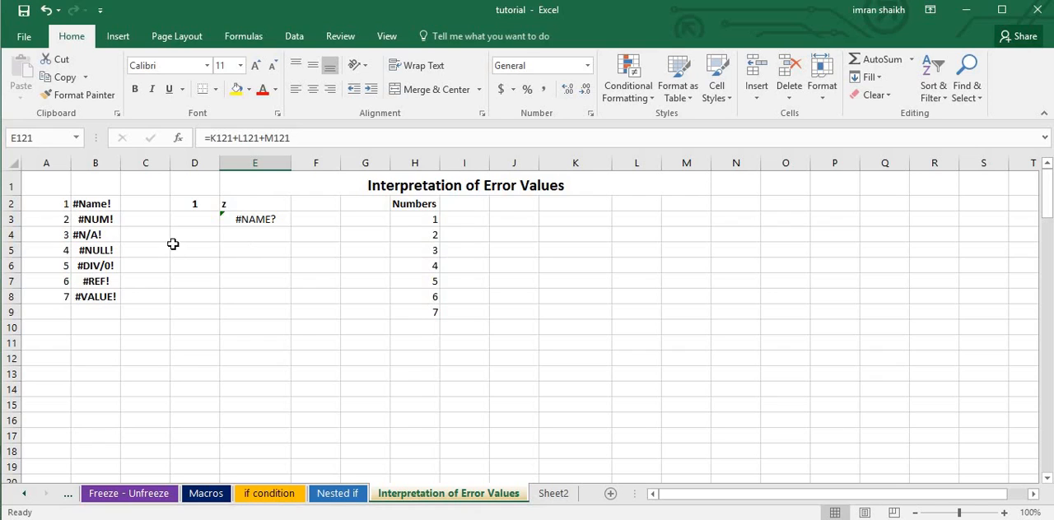
scroll(299, 327, down, 5)
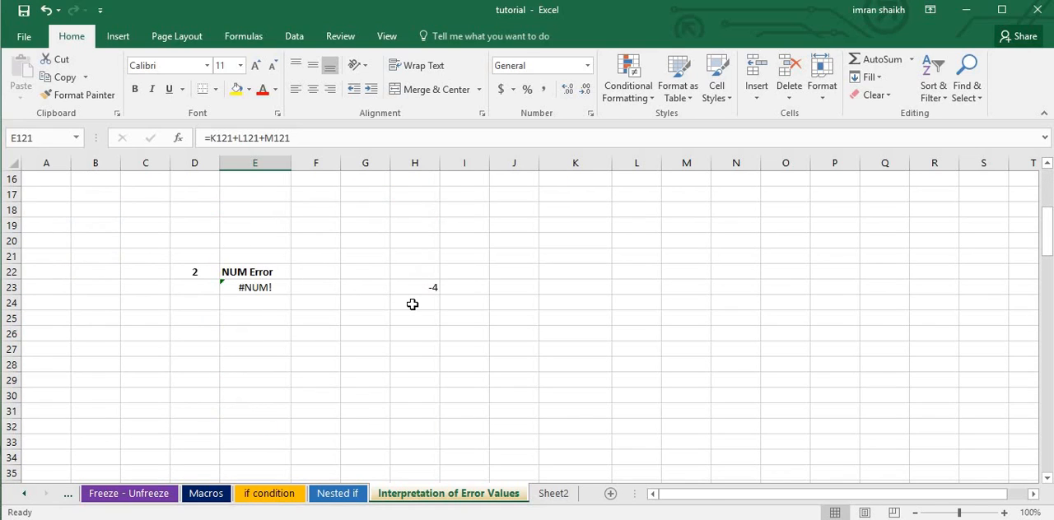
scroll(412, 305, up, 5)
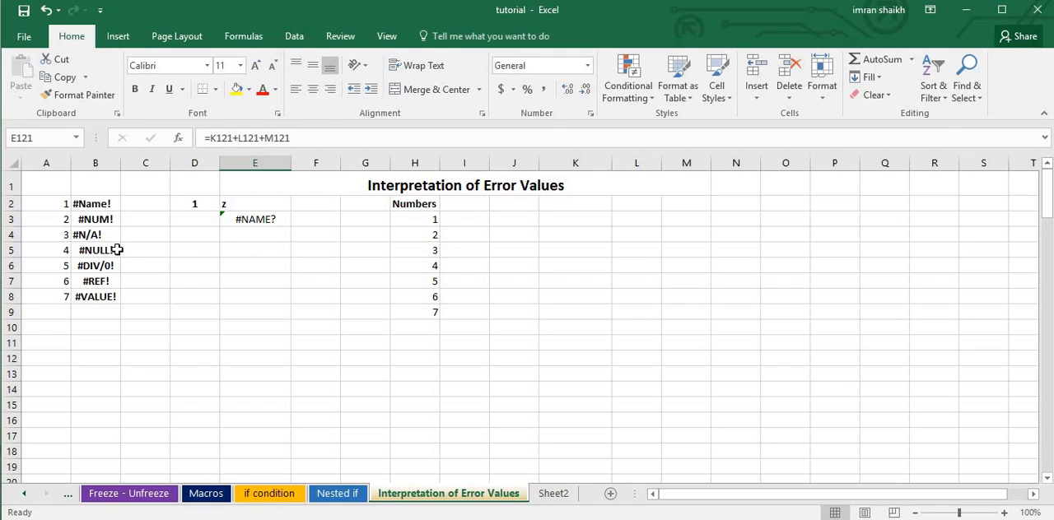
click(113, 247)
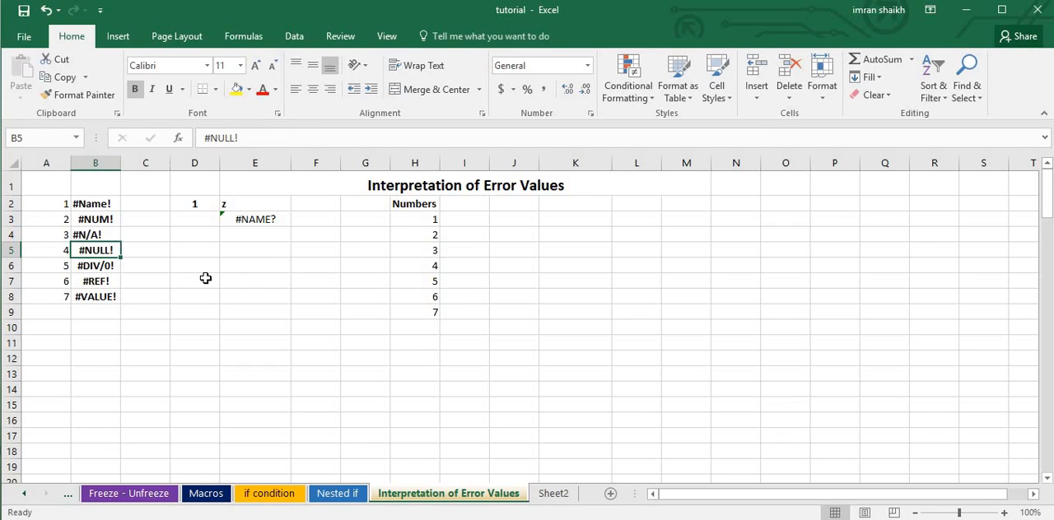
click(102, 267)
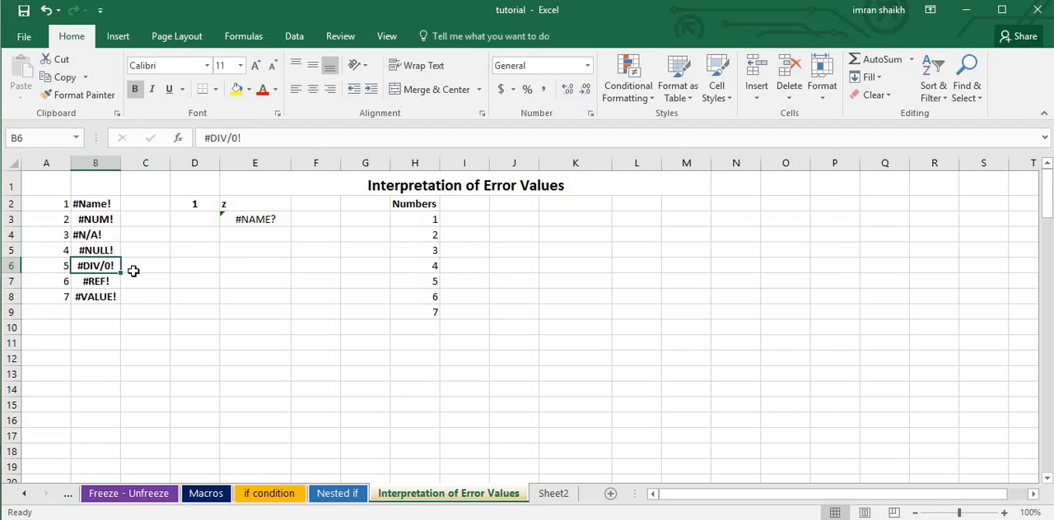
scroll(136, 280, down, 1)
click(97, 231)
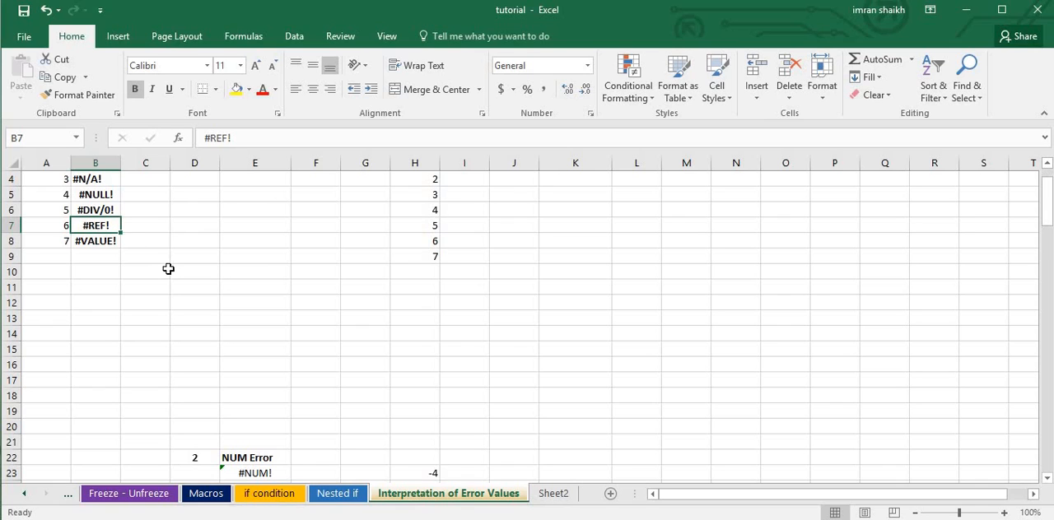
scroll(167, 270, up, 1)
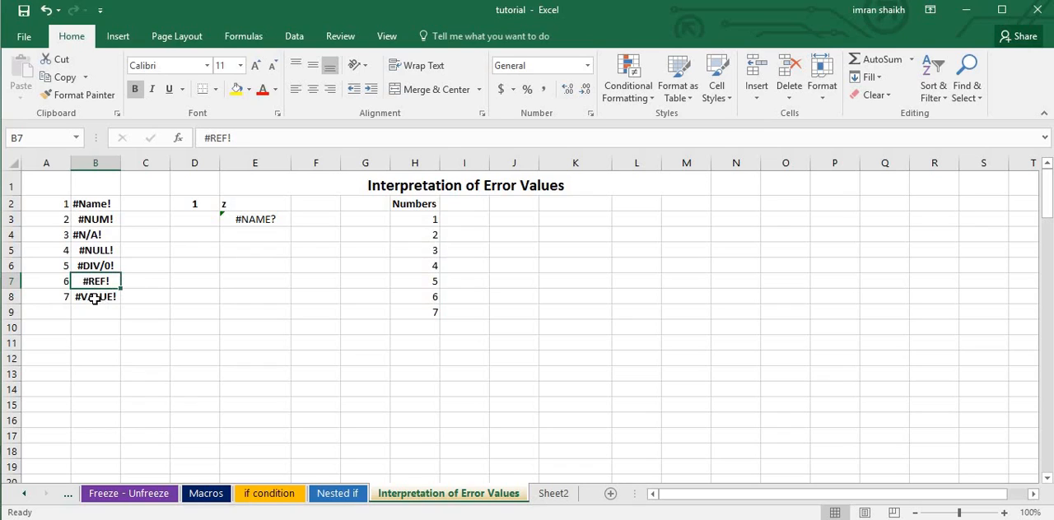
click(95, 298)
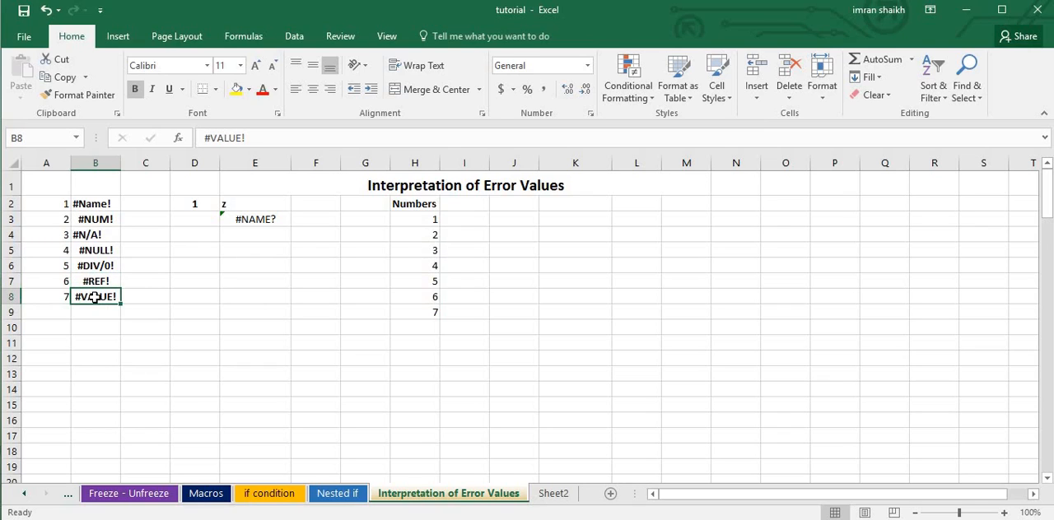